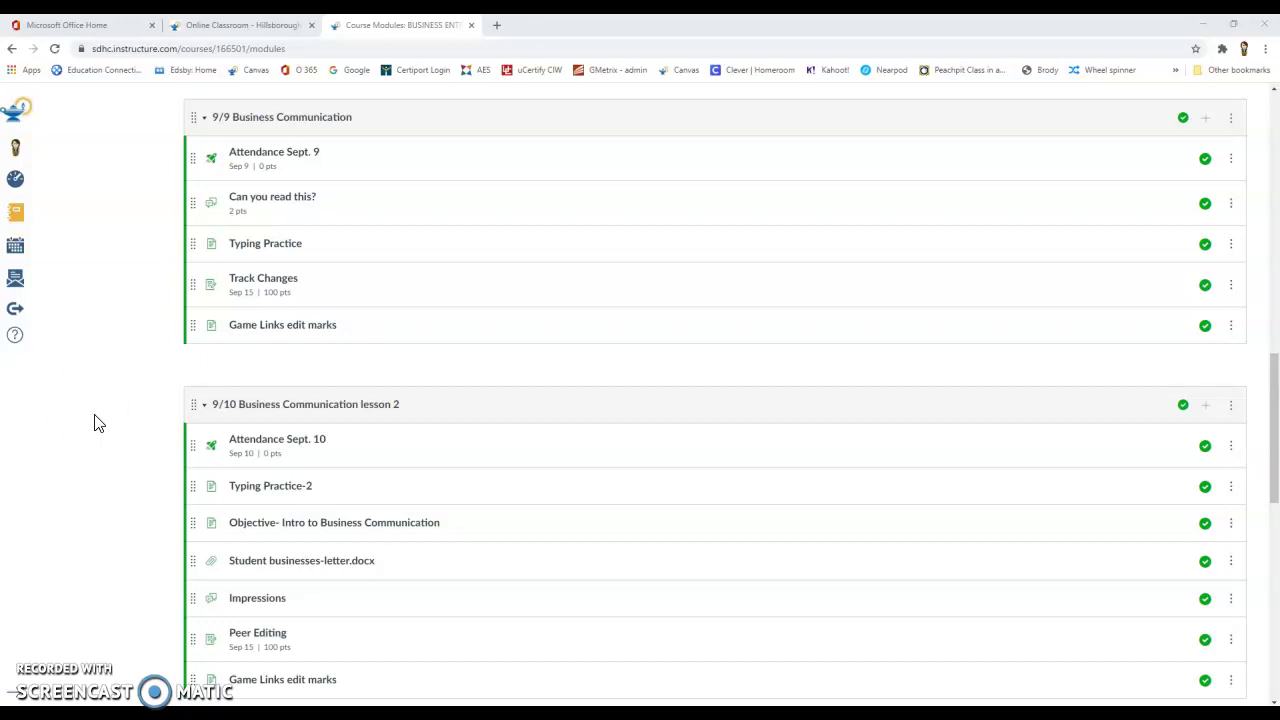
- Open the Track Changes assignment from the 9/9 Business Communication module, start editing its embedded Word document, and dismiss the feedback prompt
{"action": "left_click", "coordinate": [275, 285]}
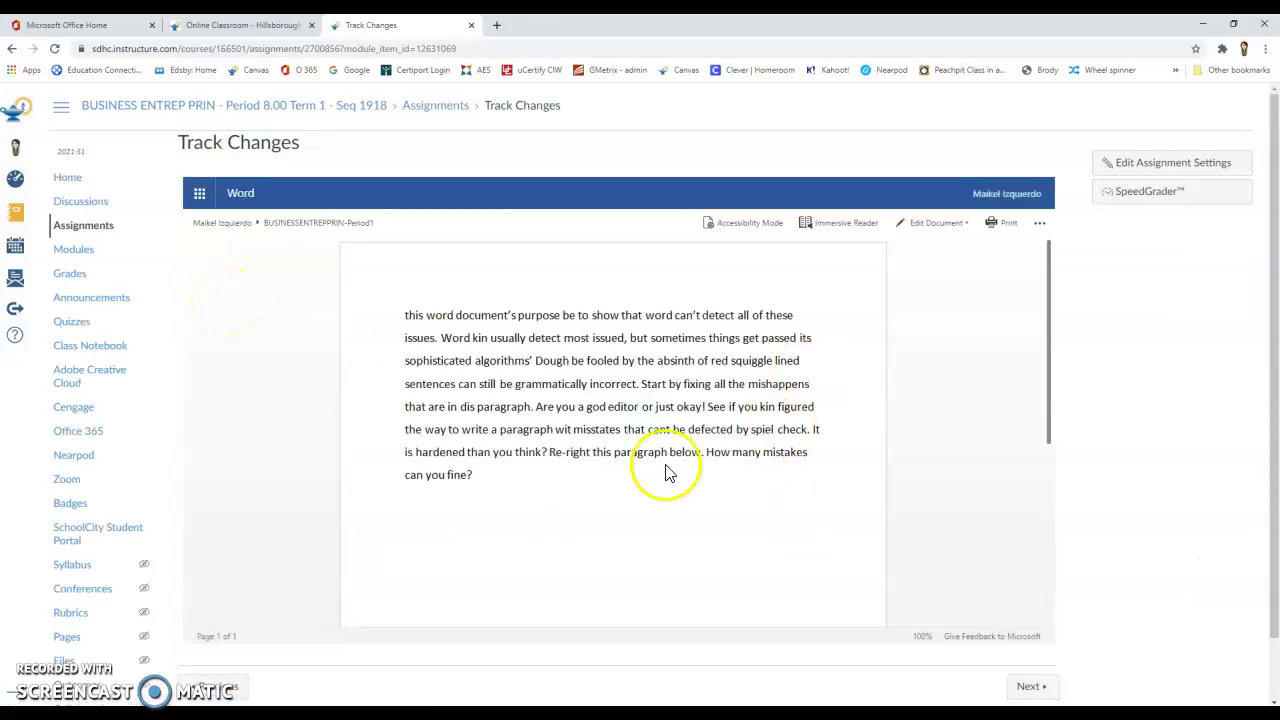
{"action": "left_click", "coordinate": [966, 224]}
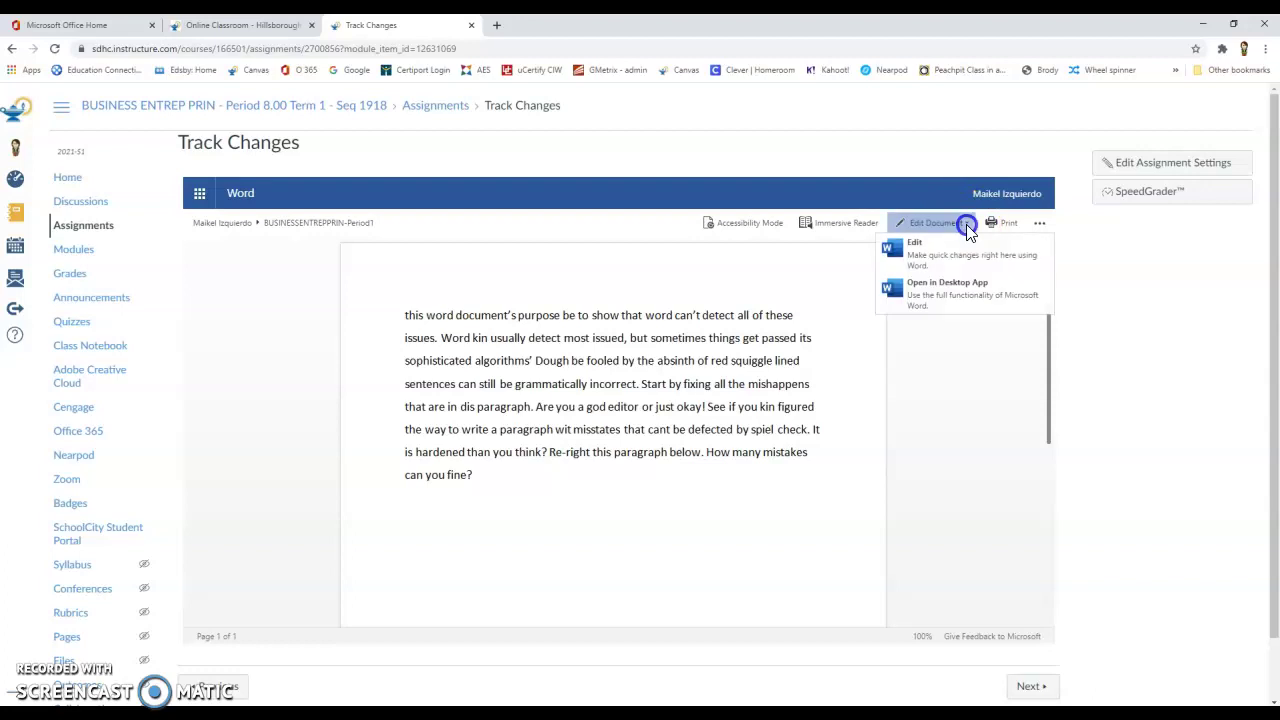
{"action": "left_click", "coordinate": [920, 262]}
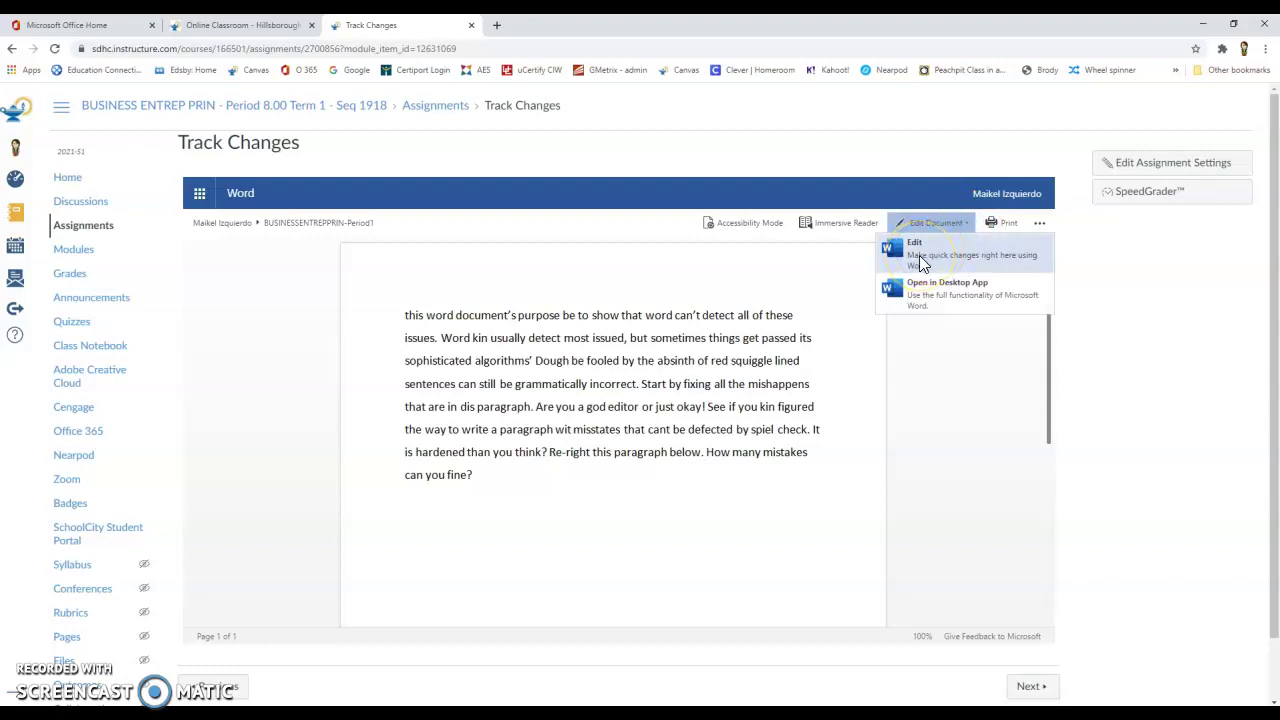
{"action": "left_click", "coordinate": [919, 255]}
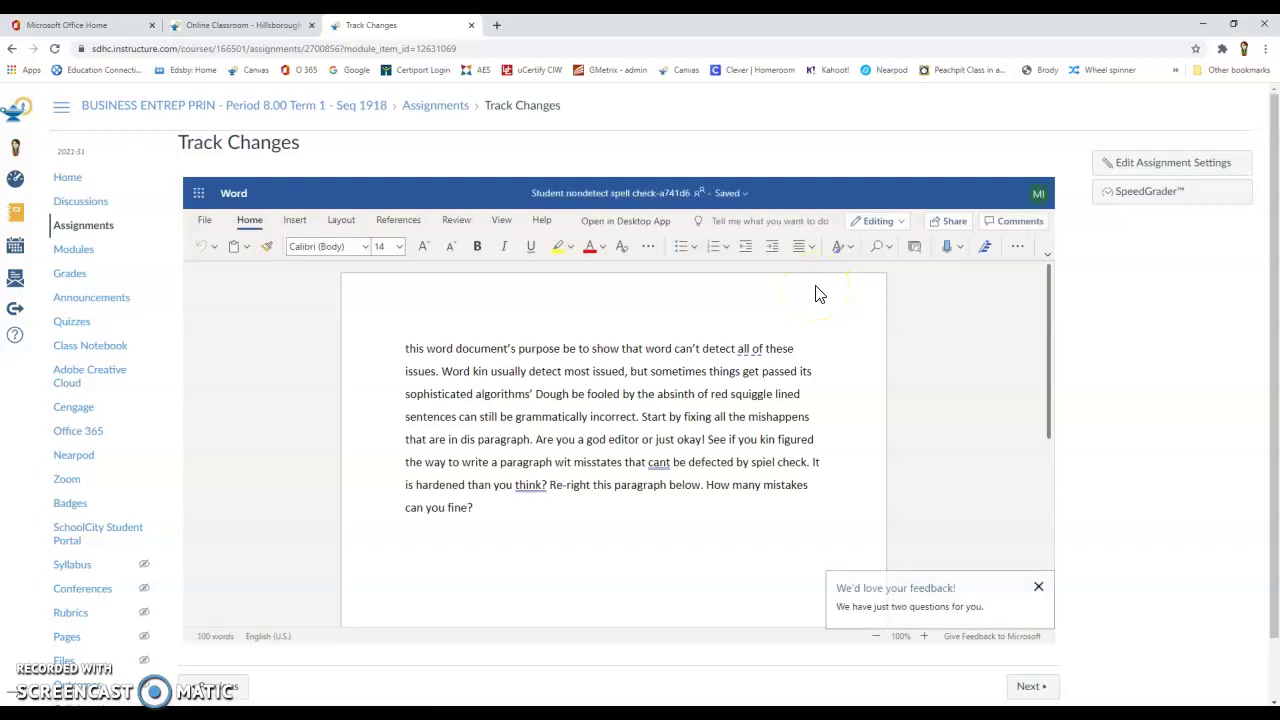
{"action": "left_click", "coordinate": [1038, 587]}
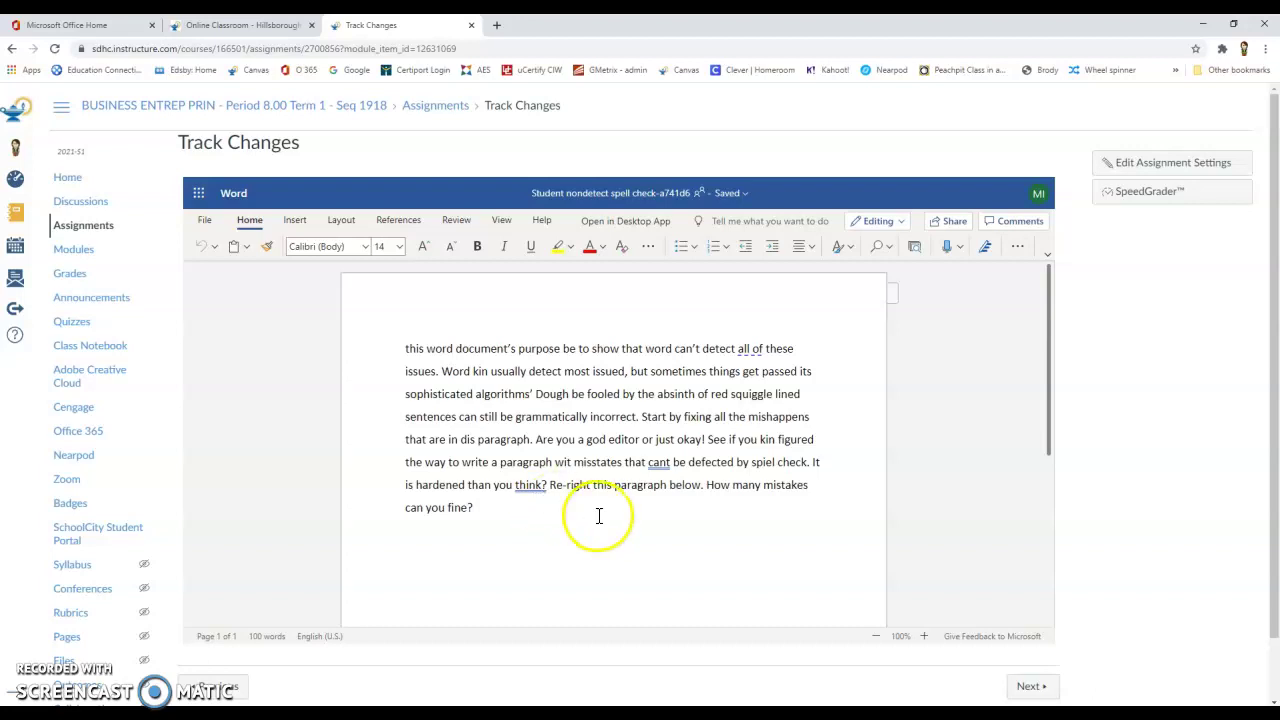
- Turn on change tracking in the document for Just Mine
{"action": "scroll", "coordinate": [677, 509], "scroll_direction": "down", "scroll_amount": 3}
{"action": "scroll", "coordinate": [677, 511], "scroll_direction": "up", "scroll_amount": 3}
{"action": "left_click", "coordinate": [454, 218]}
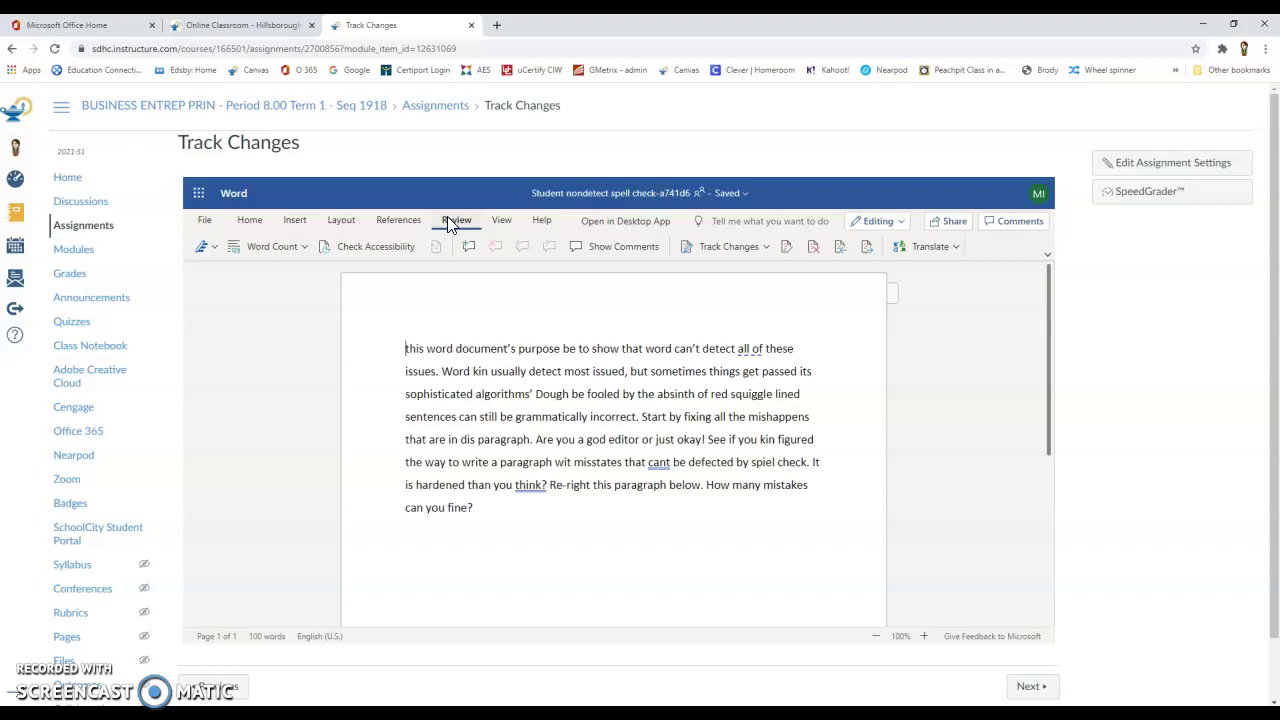
{"action": "left_click", "coordinate": [767, 246]}
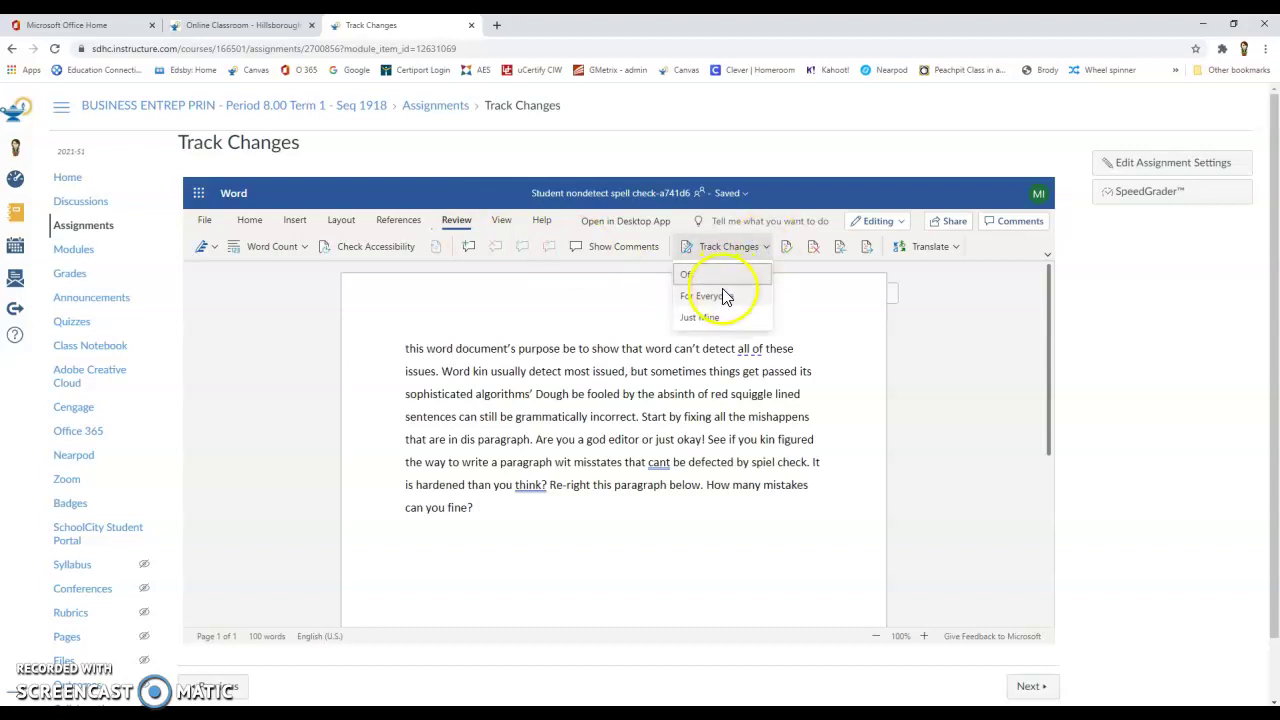
{"action": "left_click", "coordinate": [704, 320]}
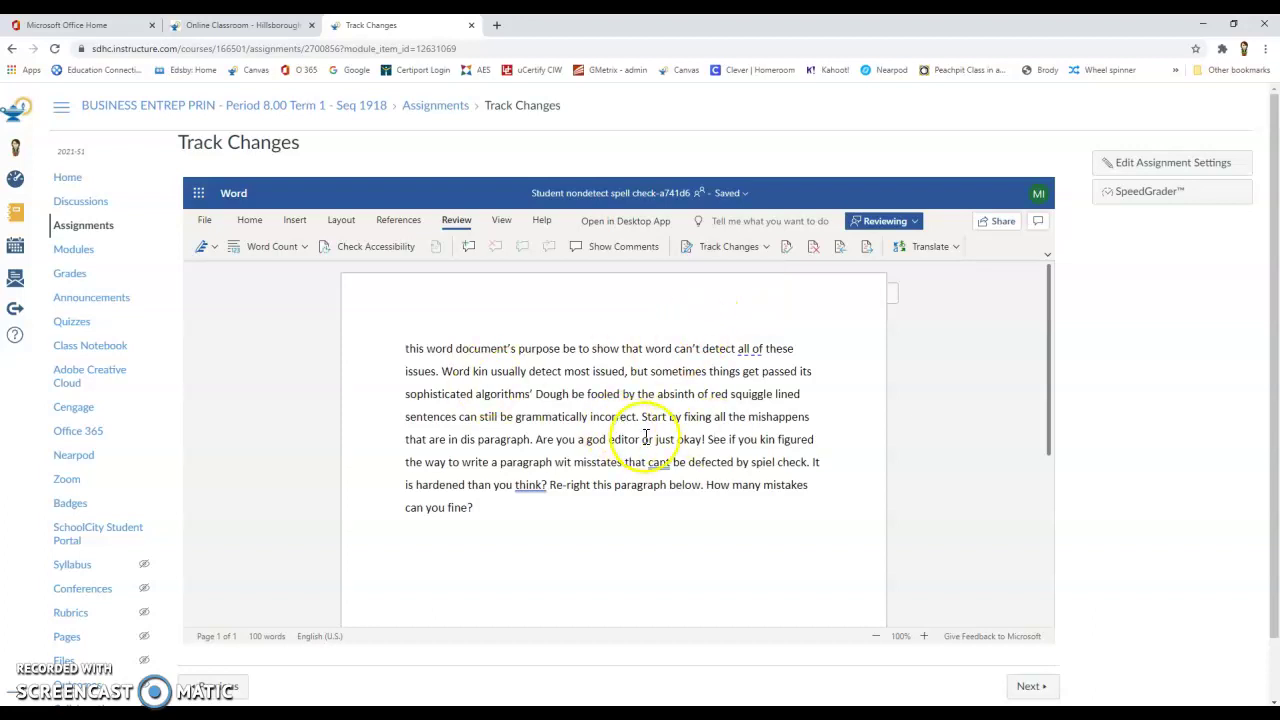
- Replace the paragraph's opening word "this" with "This" as a tracked change, separated by a space
{"action": "scroll", "coordinate": [538, 439], "scroll_direction": "down", "scroll_amount": 1}
{"action": "scroll", "coordinate": [538, 439], "scroll_direction": "up", "scroll_amount": 1}
{"action": "left_click", "coordinate": [405, 349]}
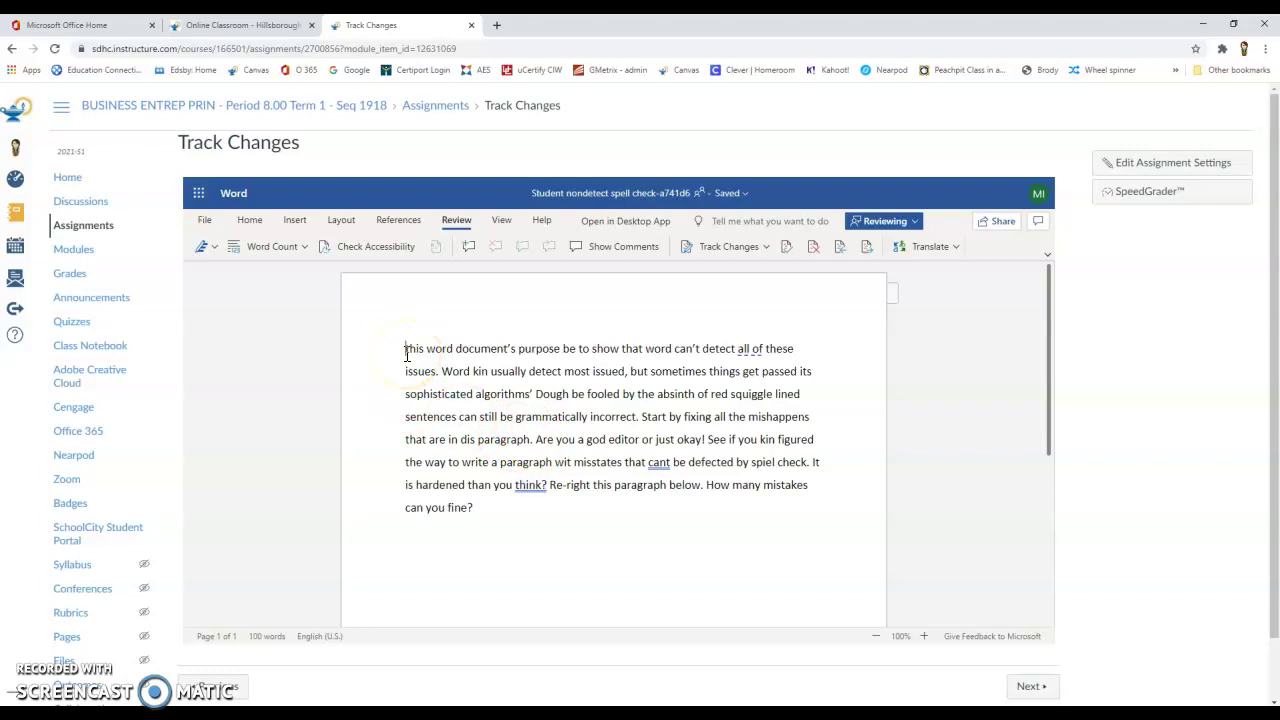
{"action": "left_click", "coordinate": [407, 352]}
{"action": "double_click", "coordinate": [415, 350]}
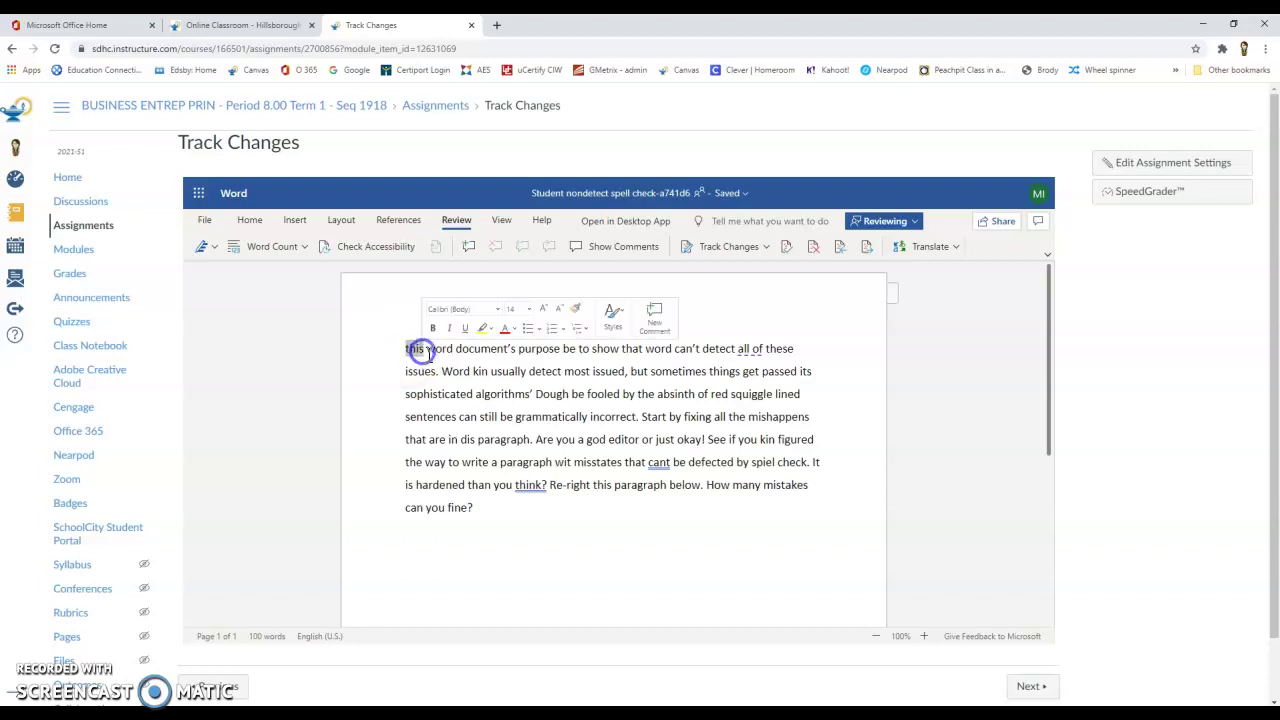
{"action": "left_click", "coordinate": [504, 361]}
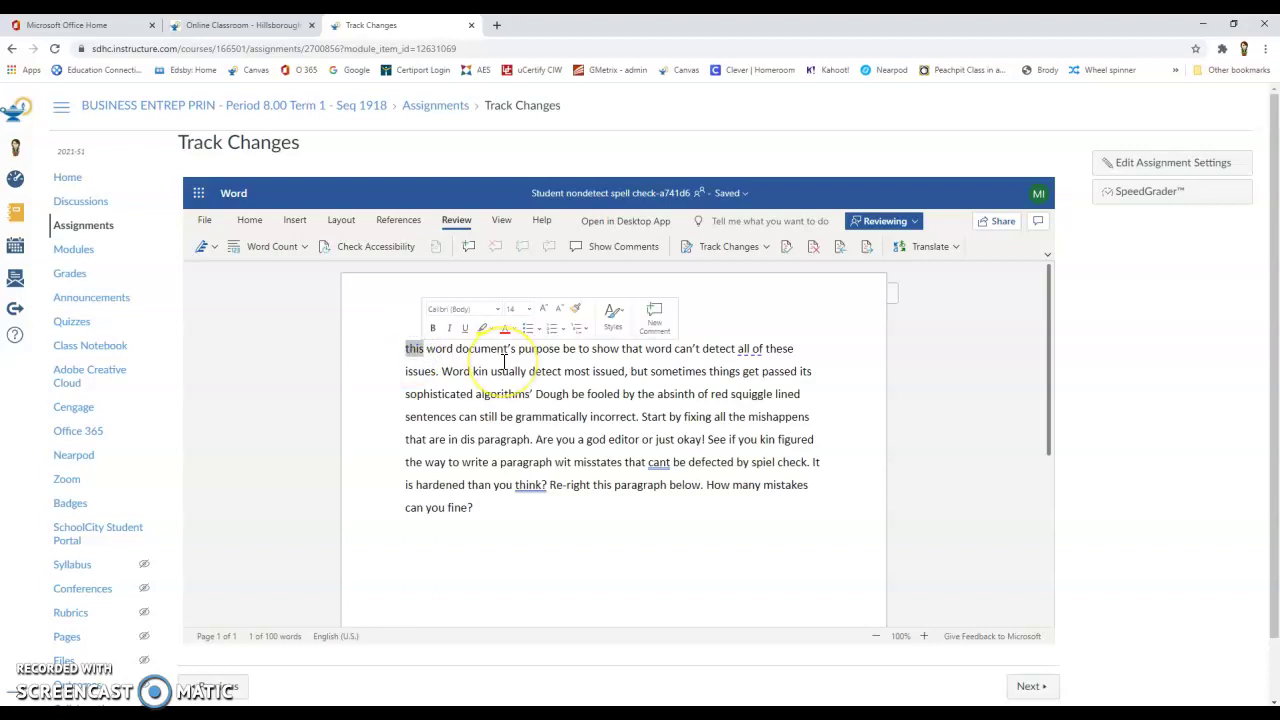
{"action": "type", "text": "This"}
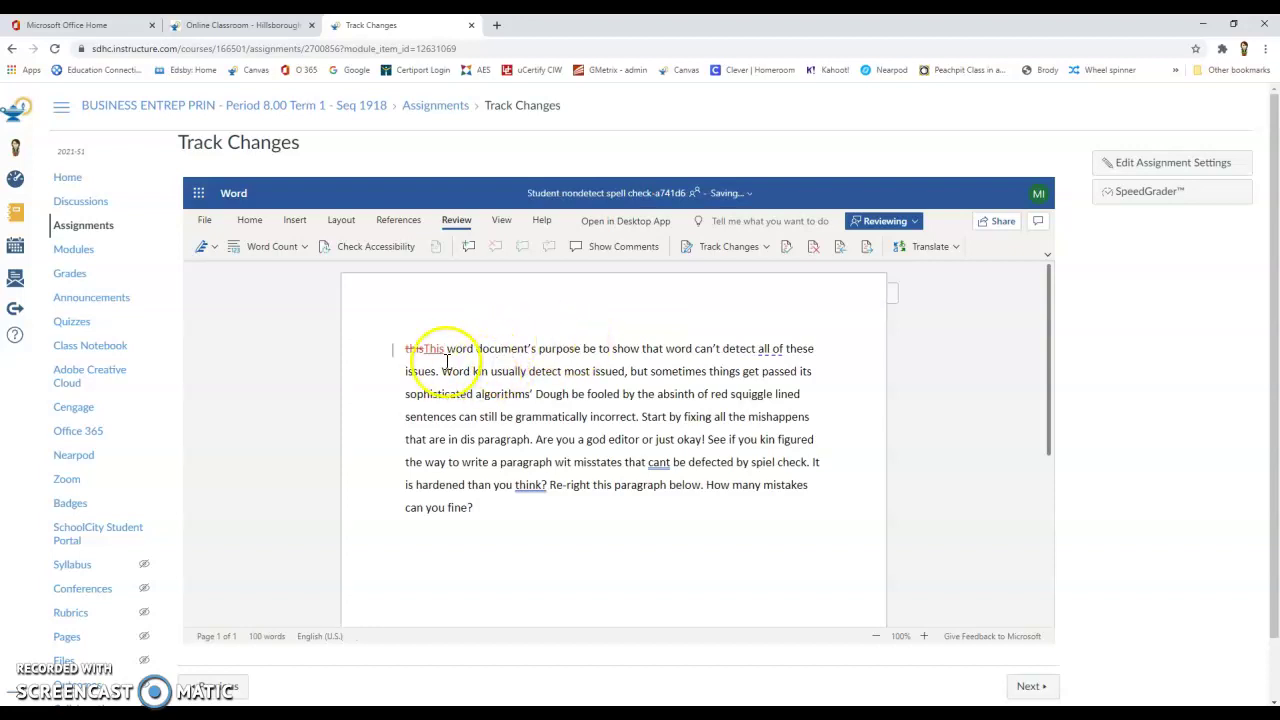
{"action": "mouse_move", "coordinate": [416, 348]}
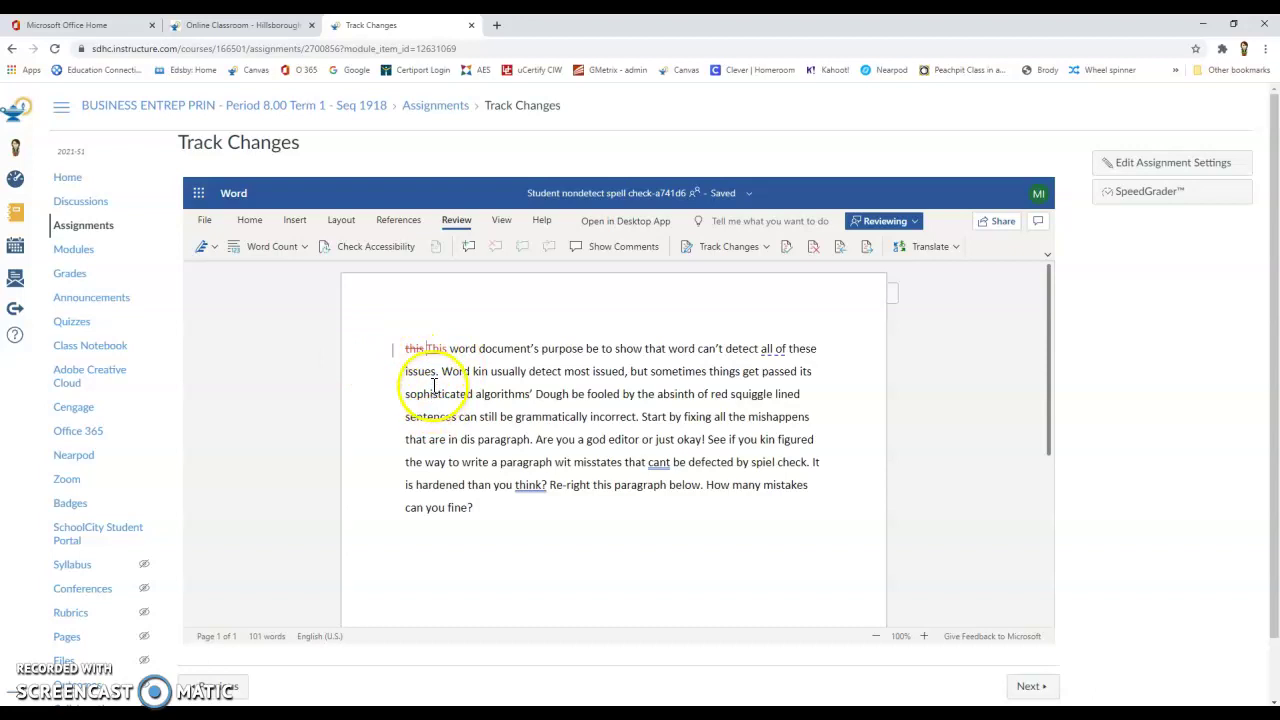
- Examine the tracked replacement of the paragraph's first word and the change bar beside it
{"action": "double_click", "coordinate": [393, 353]}
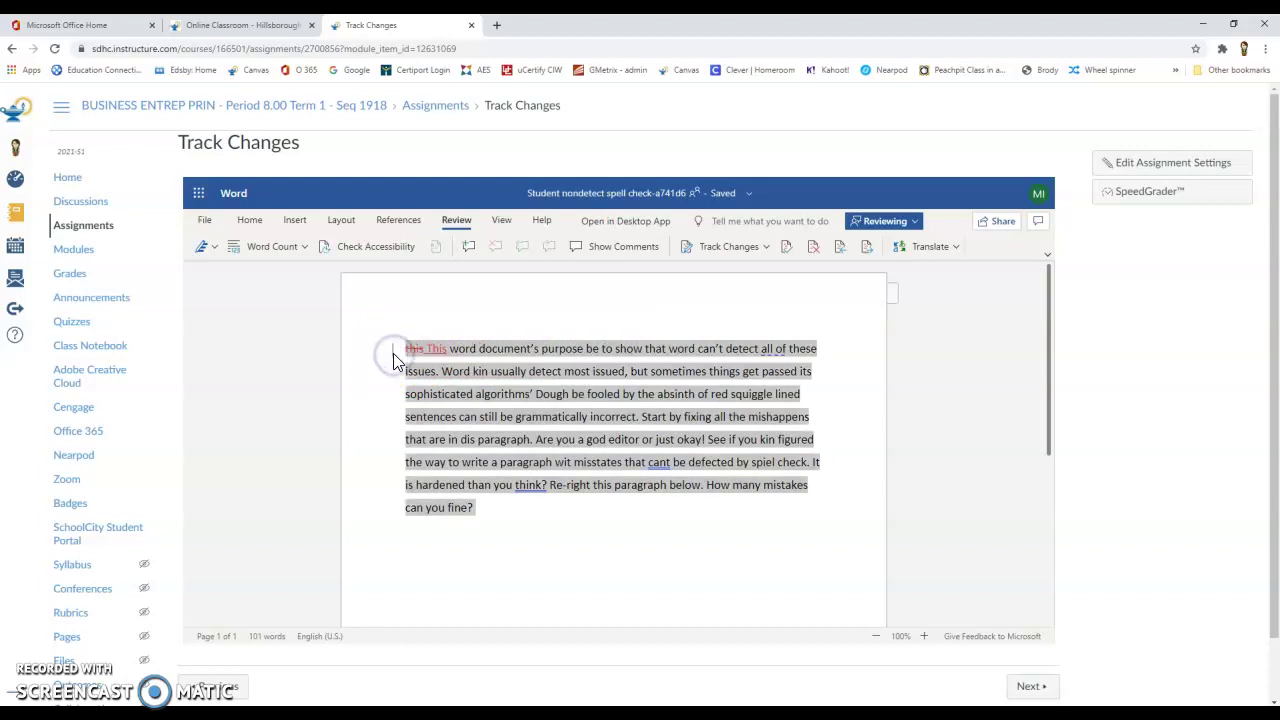
{"action": "left_click", "coordinate": [391, 355]}
{"action": "left_click", "coordinate": [391, 351]}
{"action": "left_click", "coordinate": [391, 351]}
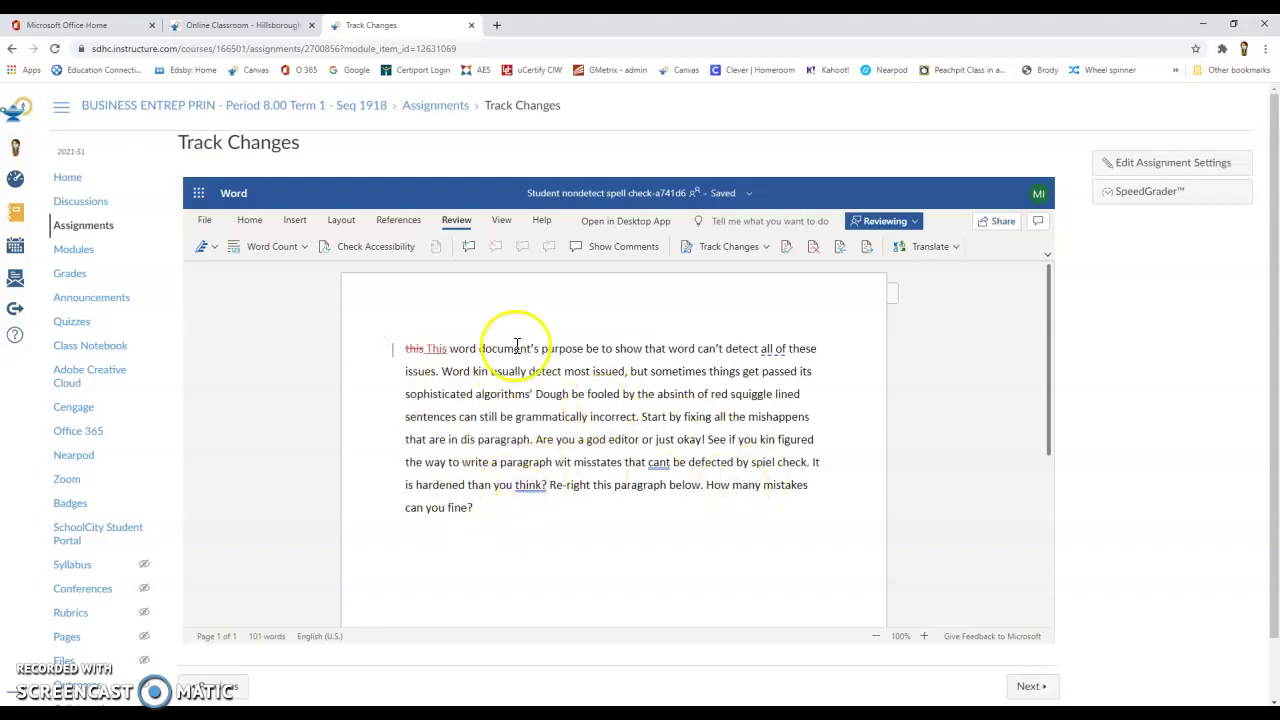
{"action": "mouse_move", "coordinate": [407, 348]}
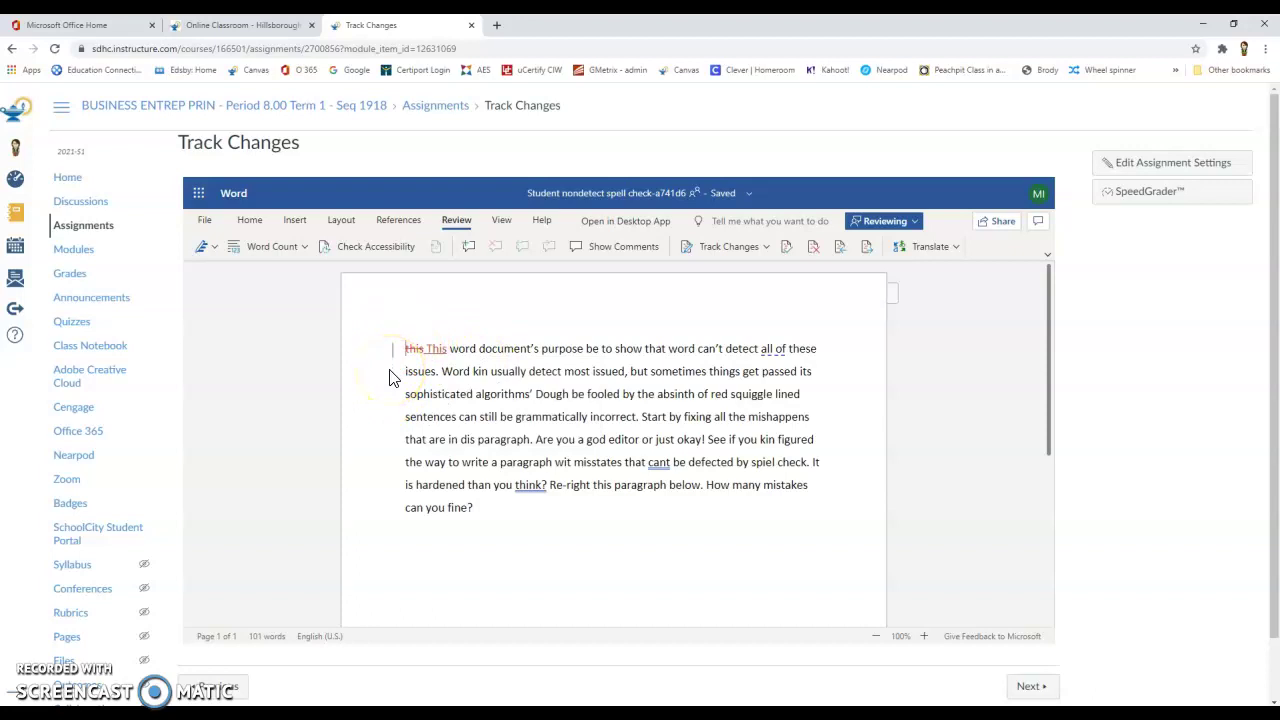
{"action": "left_click", "coordinate": [393, 352]}
{"action": "mouse_move", "coordinate": [443, 356]}
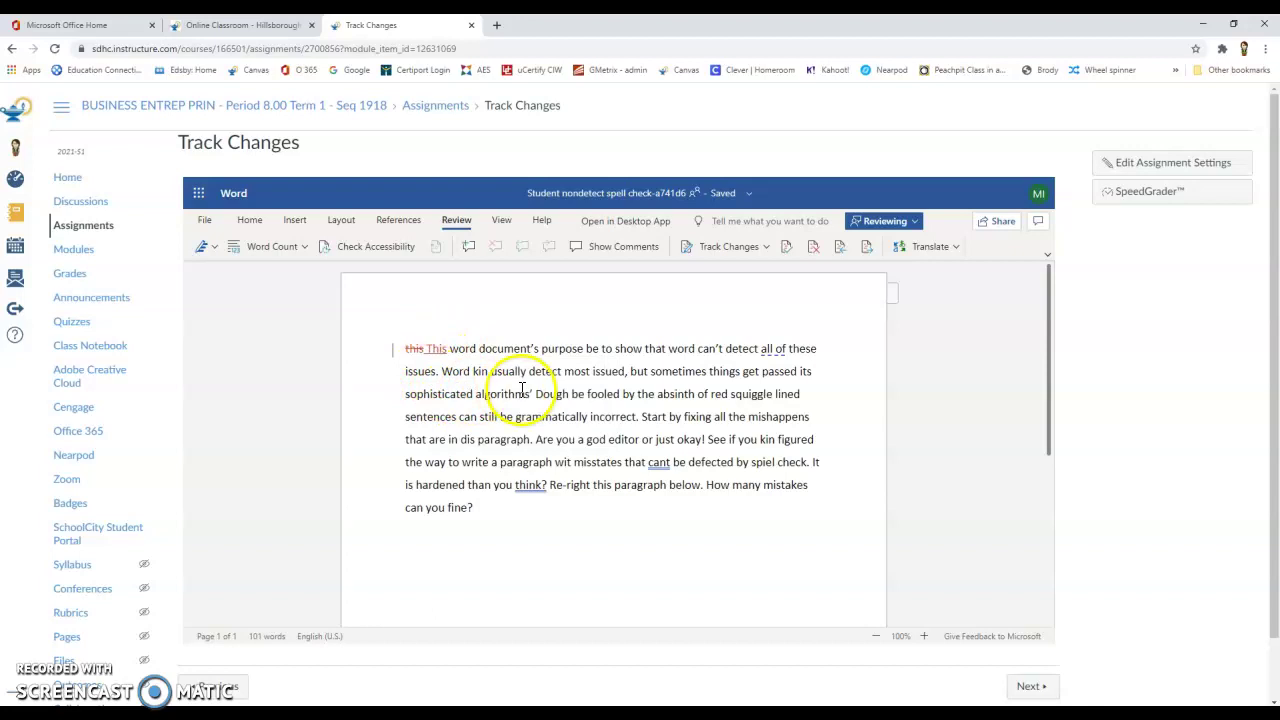
- Replace "be" after "purpose" in the first sentence with "is" as a tracked change, separated by a space
{"action": "left_click", "coordinate": [596, 350]}
{"action": "double_click", "coordinate": [596, 350]}
{"action": "type", "text": "is"}
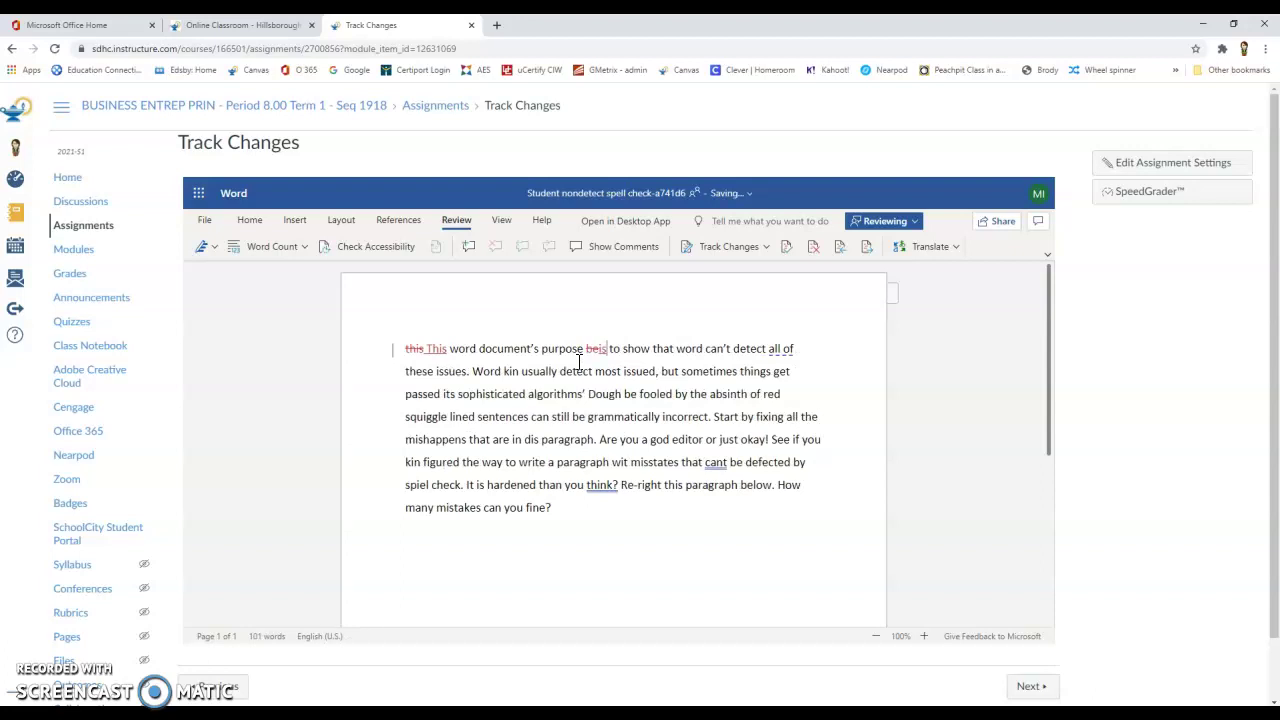
{"action": "left_click", "coordinate": [600, 351]}
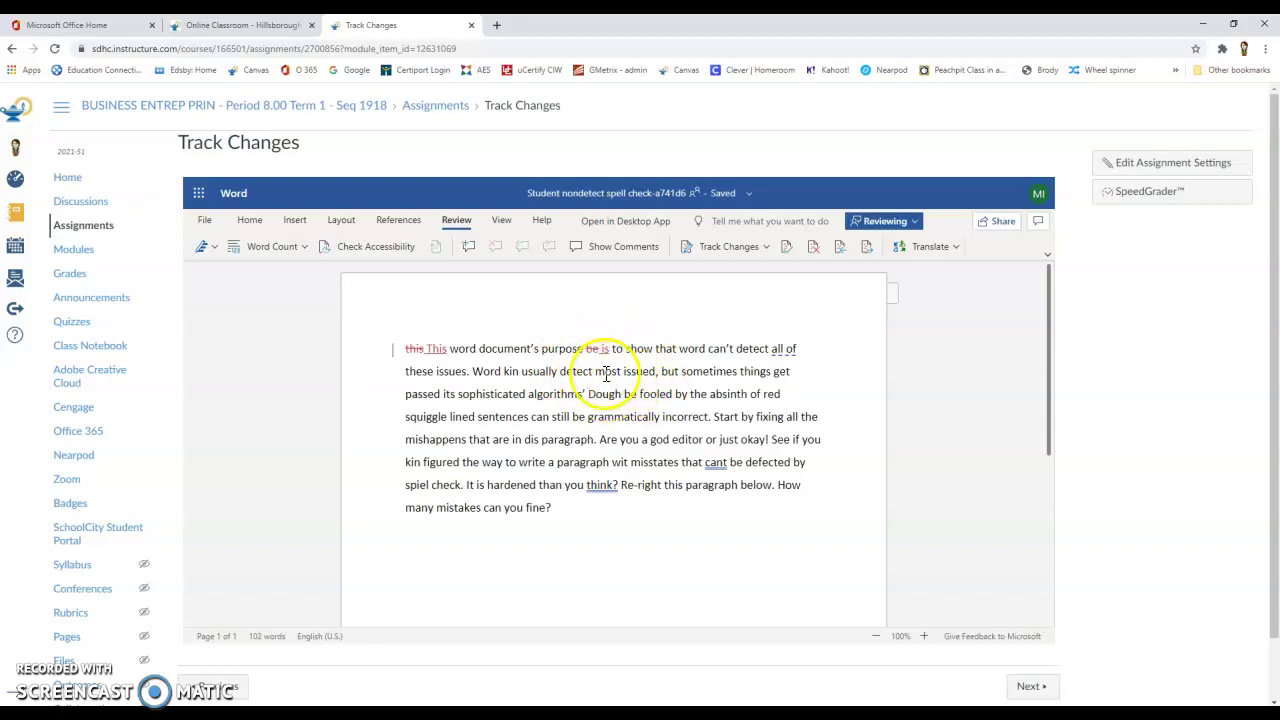
{"action": "mouse_move", "coordinate": [633, 380]}
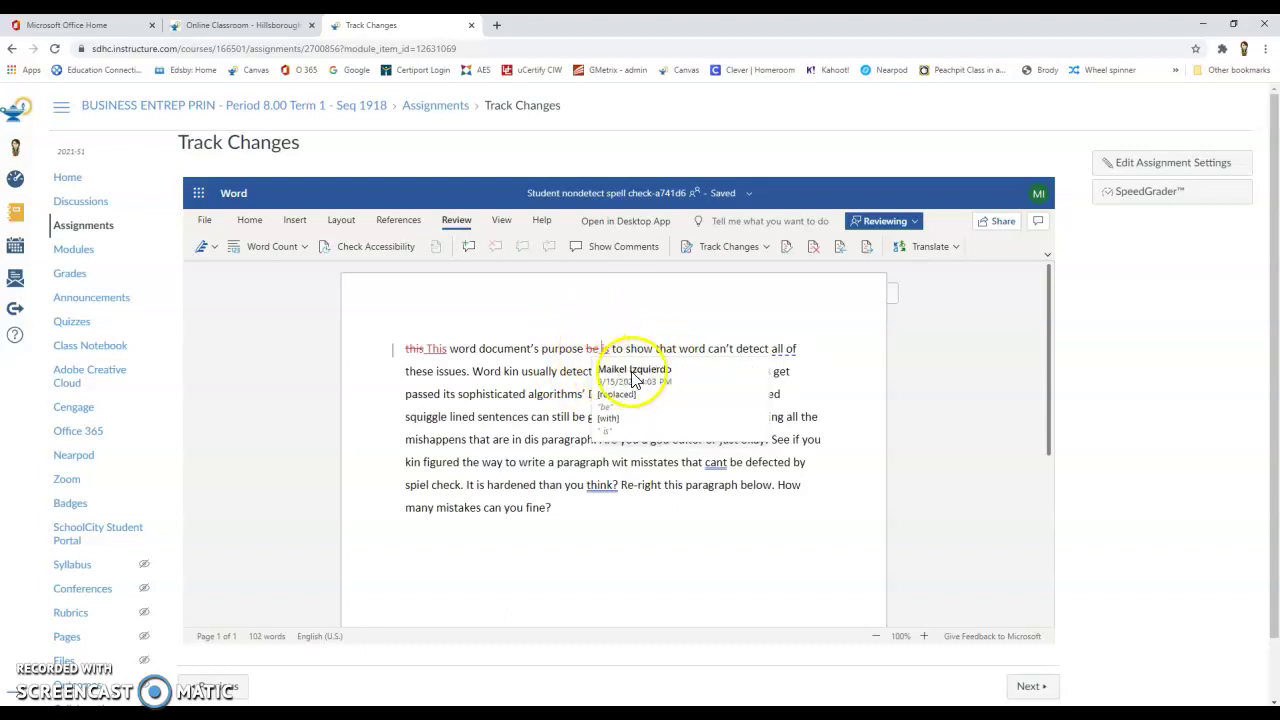
{"action": "left_click", "coordinate": [526, 392]}
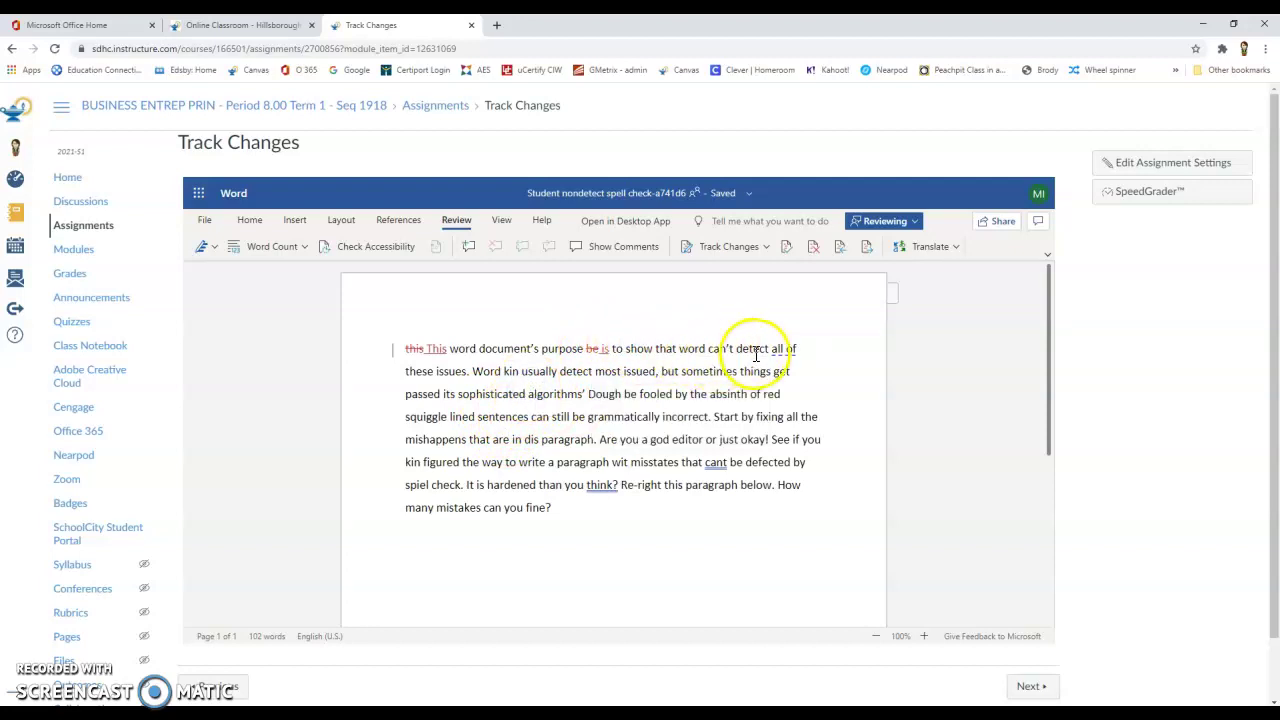
- Replace "kin" after "Word" in the second sentence with "can" as a tracked change, separated by a space
{"action": "double_click", "coordinate": [510, 372]}
{"action": "type", "text": "ca"}
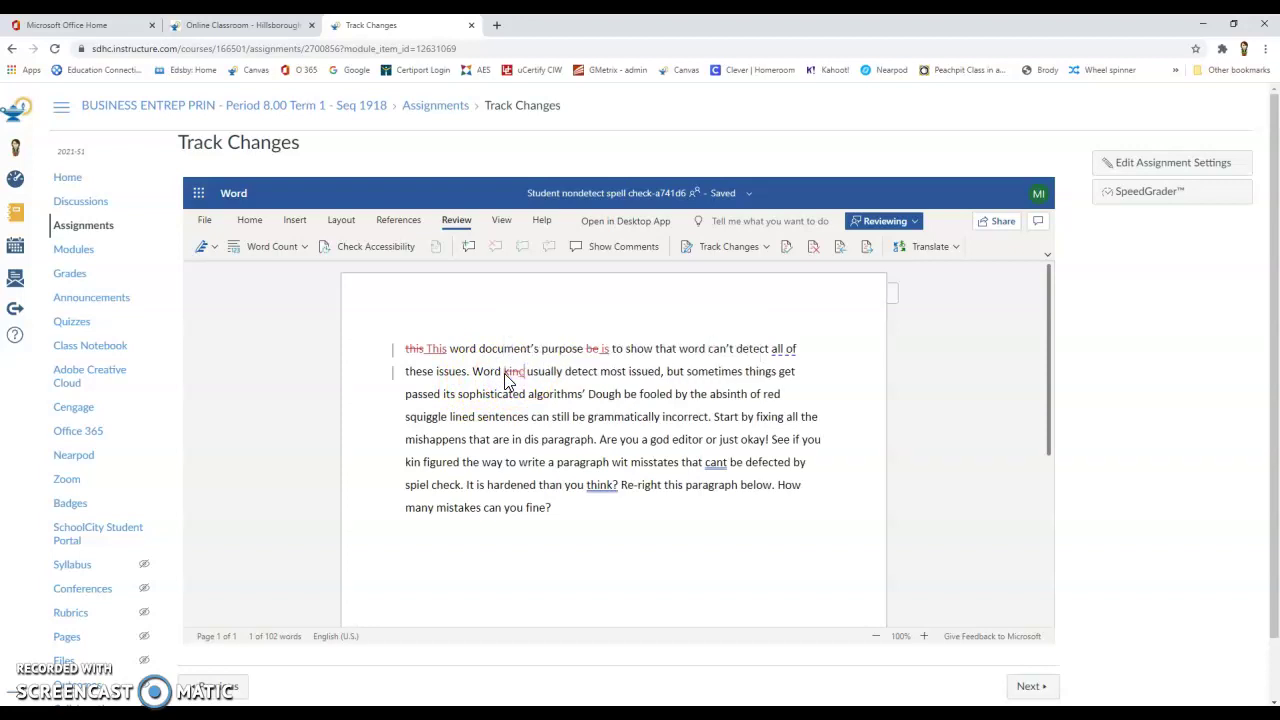
{"action": "type", "text": "n"}
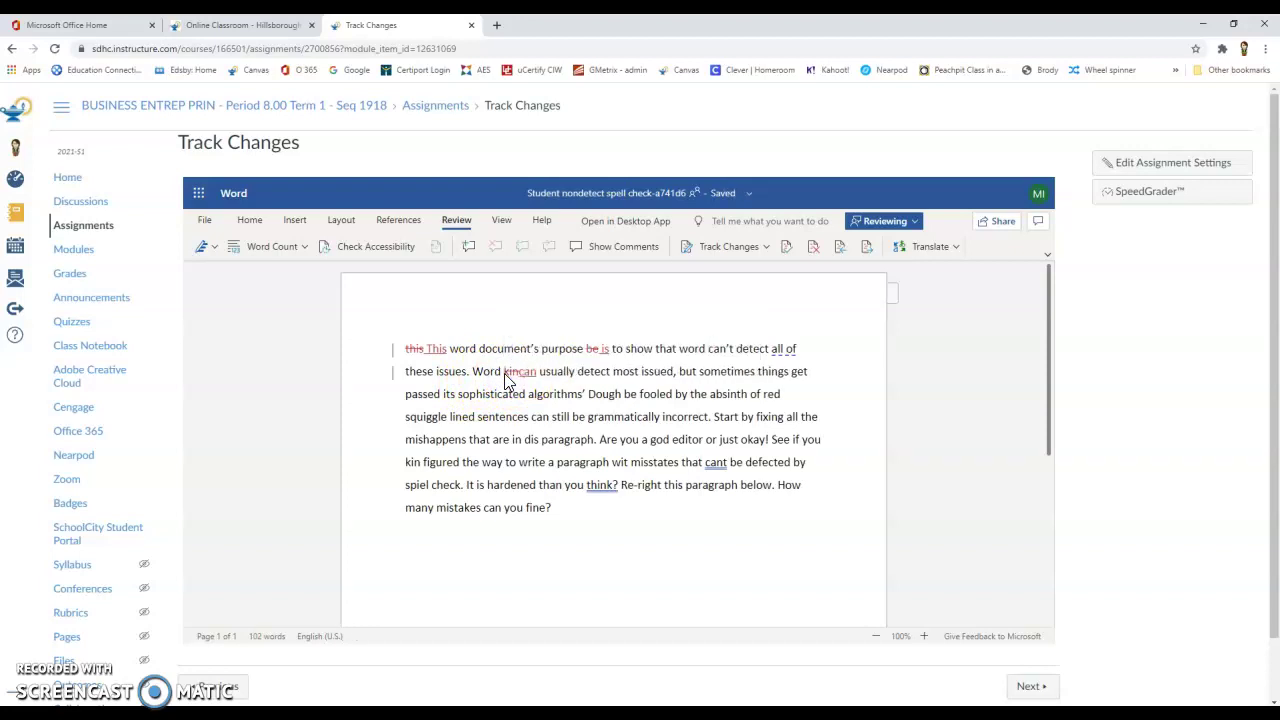
{"action": "mouse_move", "coordinate": [514, 371]}
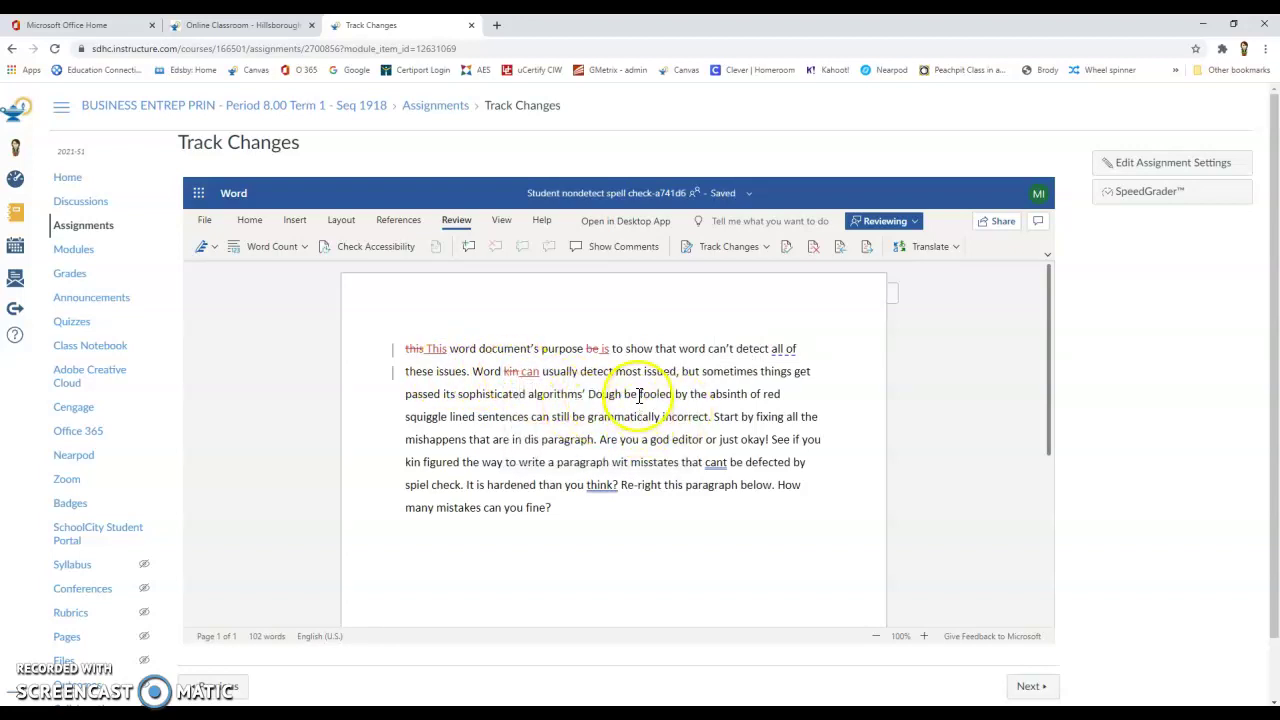
- Correct "issued" to "issues" in the second sentence by inserting "s" and deleting the final "d"
{"action": "left_click", "coordinate": [672, 375]}
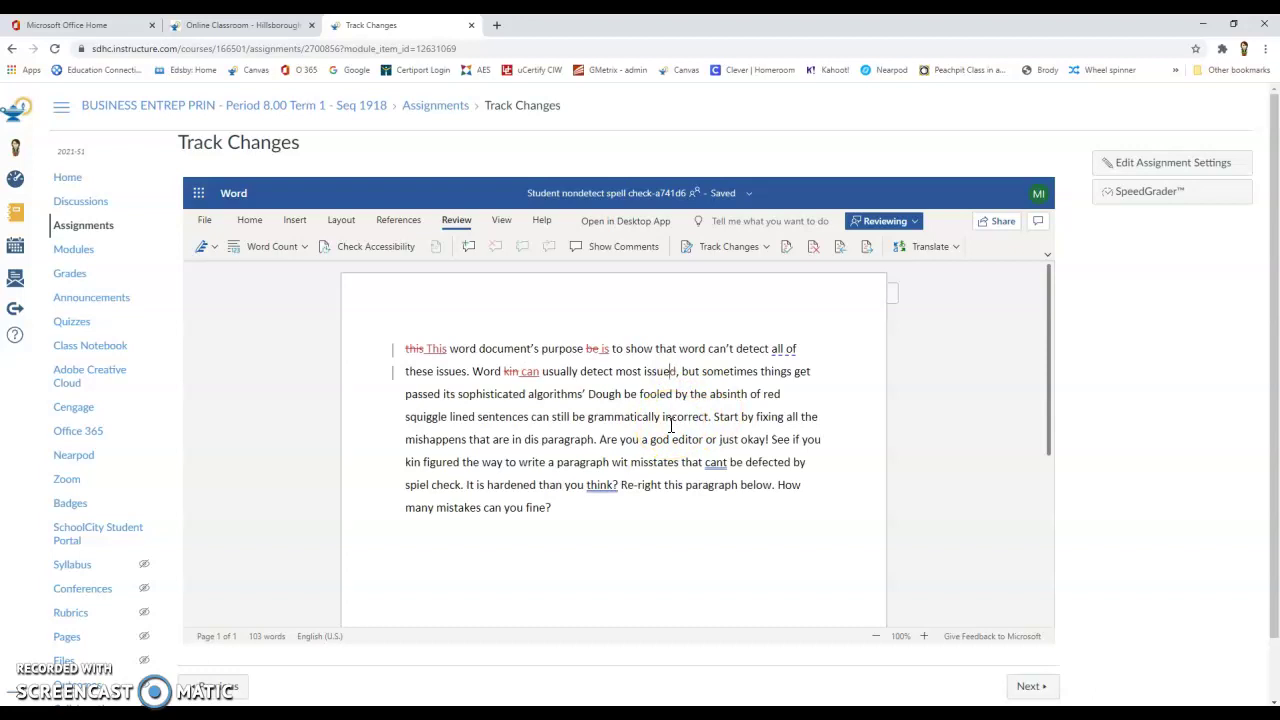
{"action": "type", "text": "s"}
{"action": "key", "text": "Delete"}
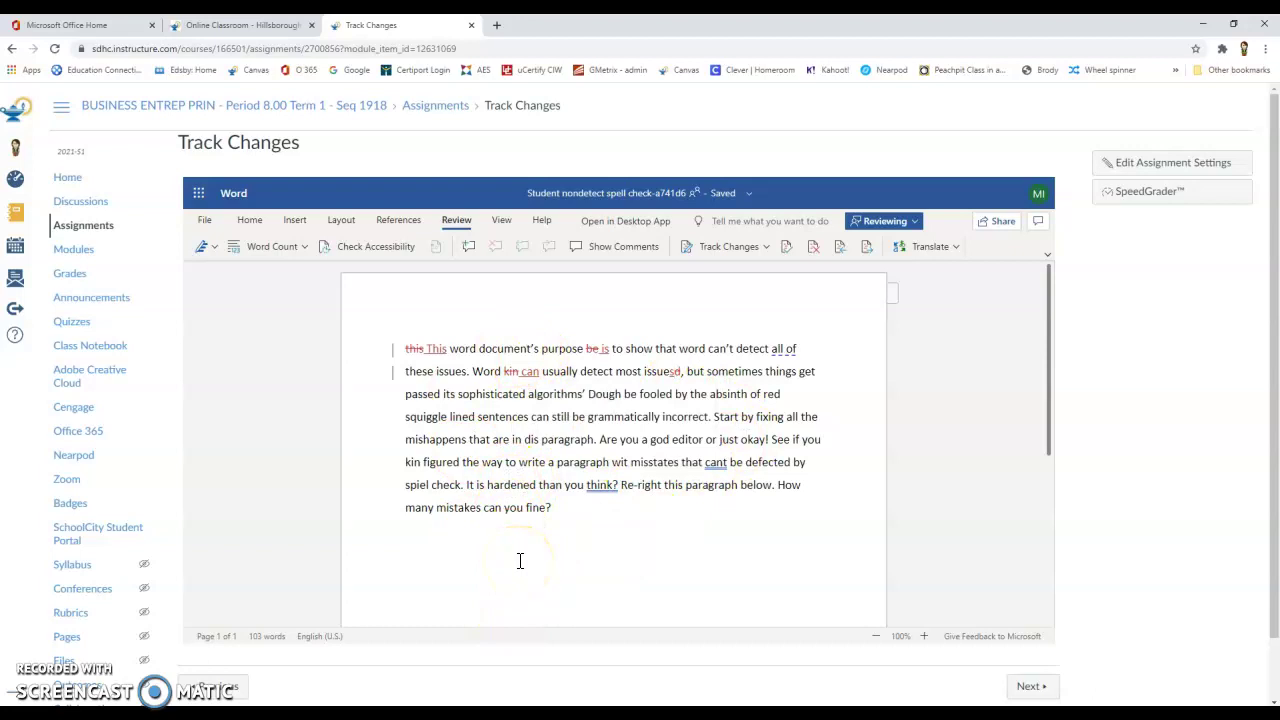
{"action": "scroll", "coordinate": [520, 561], "scroll_direction": "down", "scroll_amount": 2}
{"action": "scroll", "coordinate": [520, 561], "scroll_direction": "up", "scroll_amount": 2}
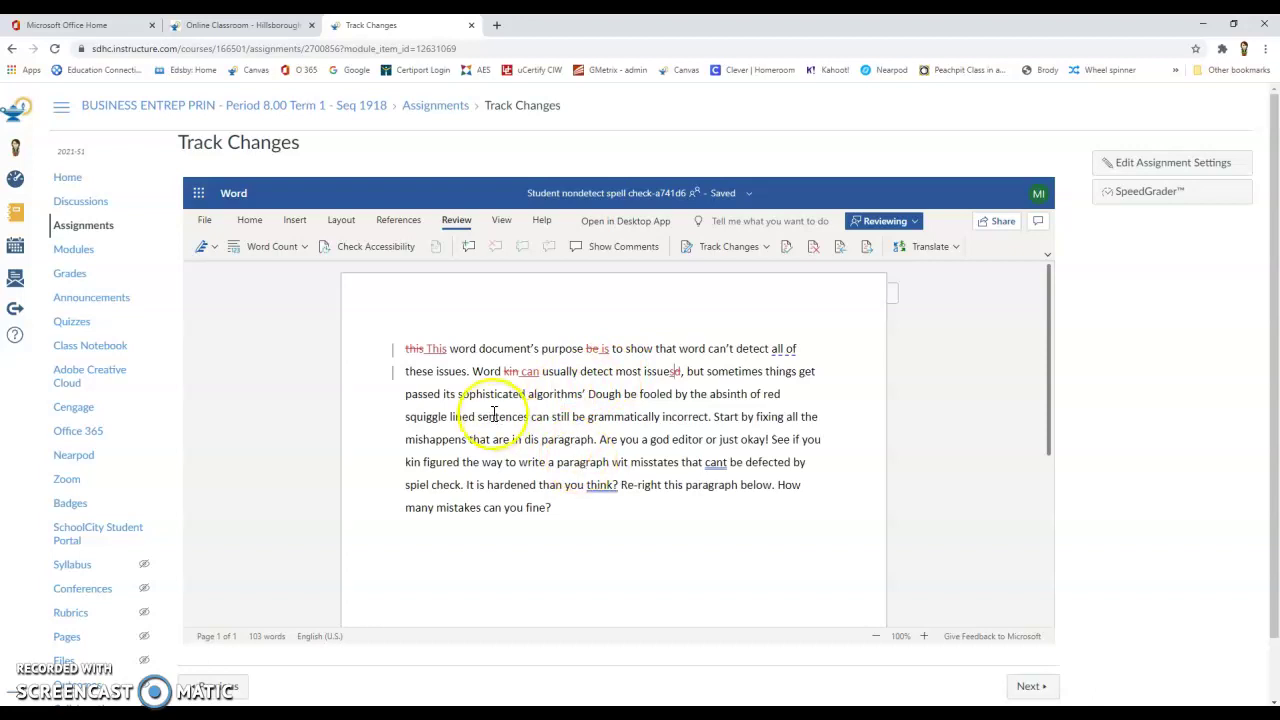
- Review the details of the first tracked replacement and place the insertion point on the empty line below the paragraph
{"action": "mouse_move", "coordinate": [412, 348]}
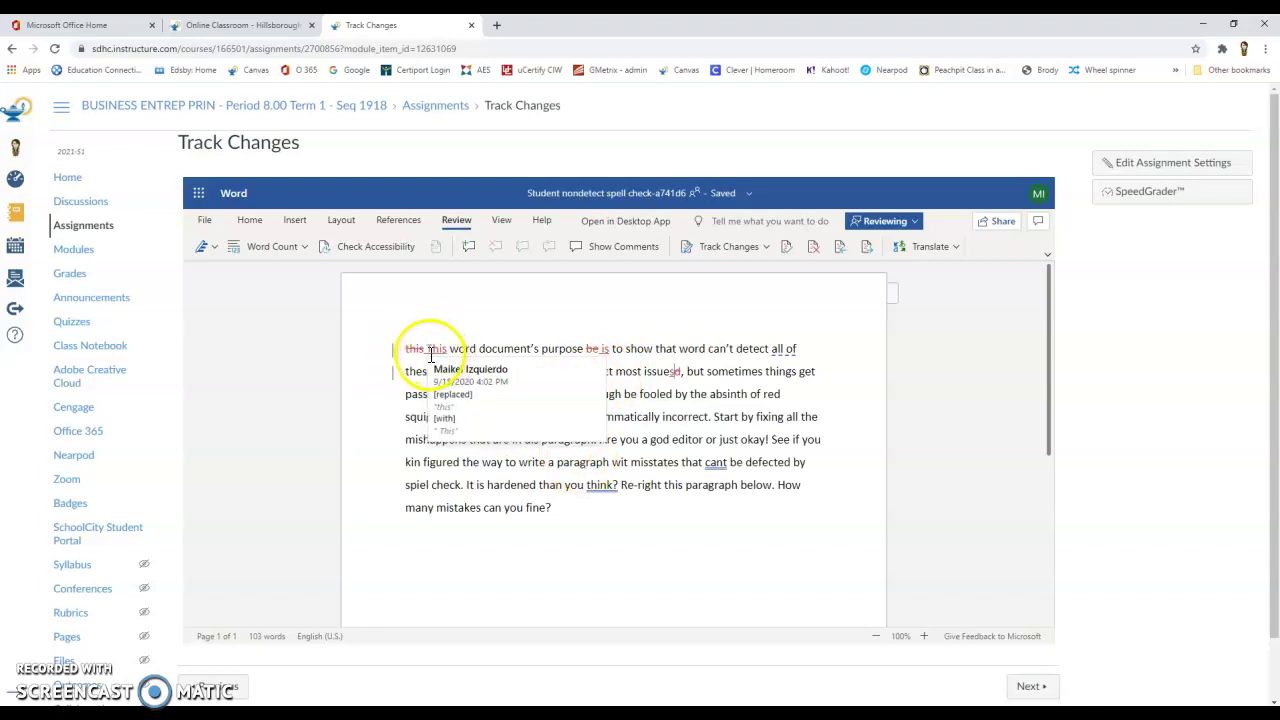
{"action": "left_click", "coordinate": [524, 540]}
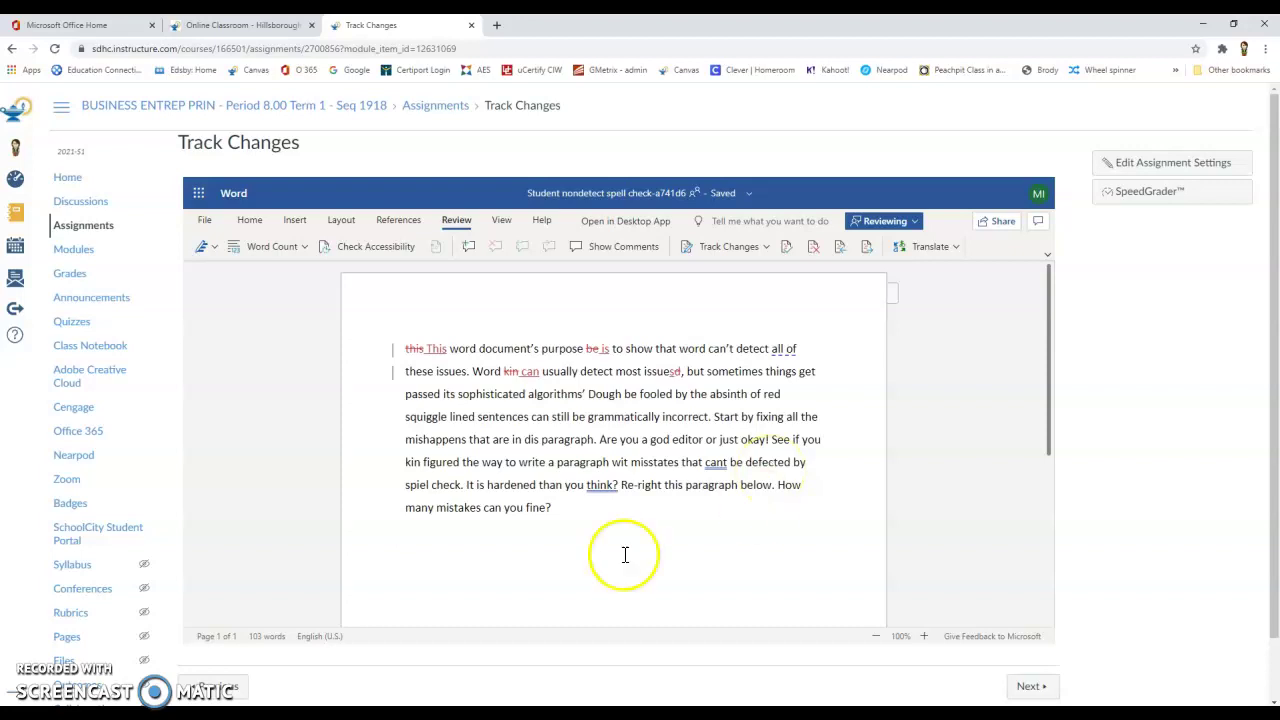
{"action": "left_click", "coordinate": [668, 548]}
{"action": "scroll", "coordinate": [667, 549], "scroll_direction": "down", "scroll_amount": 1}
{"action": "left_click", "coordinate": [666, 548]}
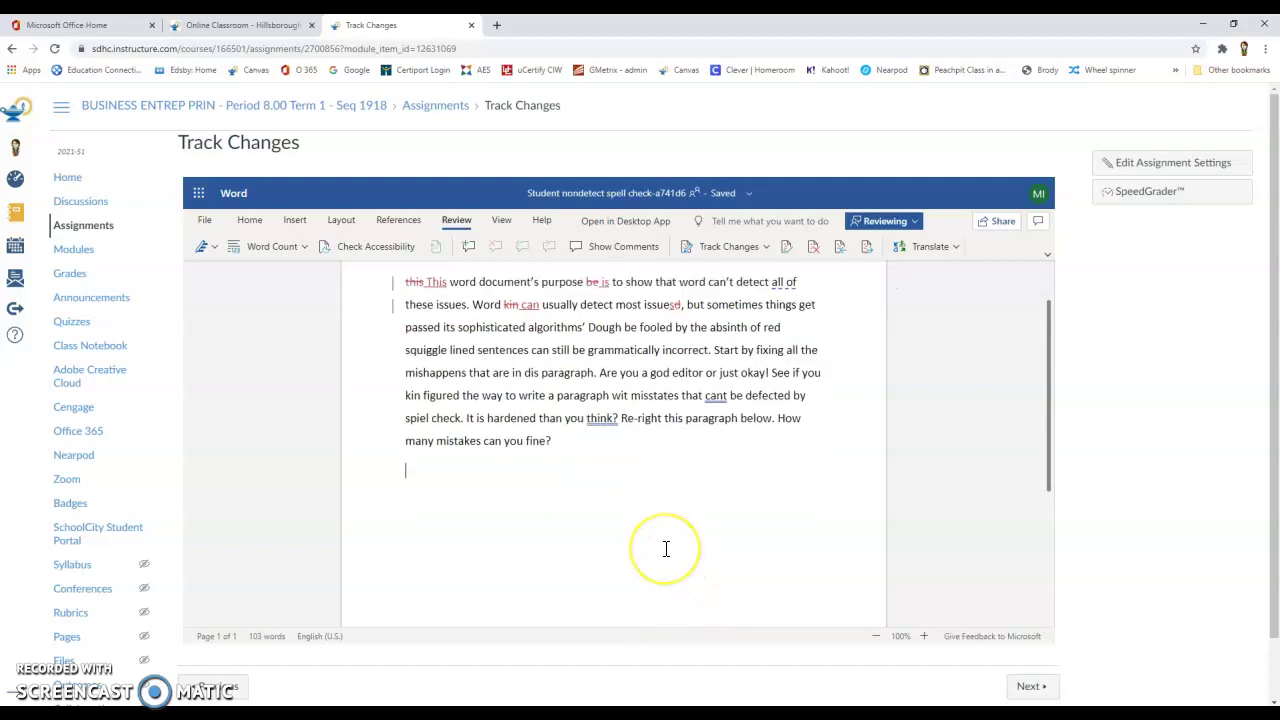
{"action": "scroll", "coordinate": [666, 548], "scroll_direction": "up", "scroll_amount": 1}
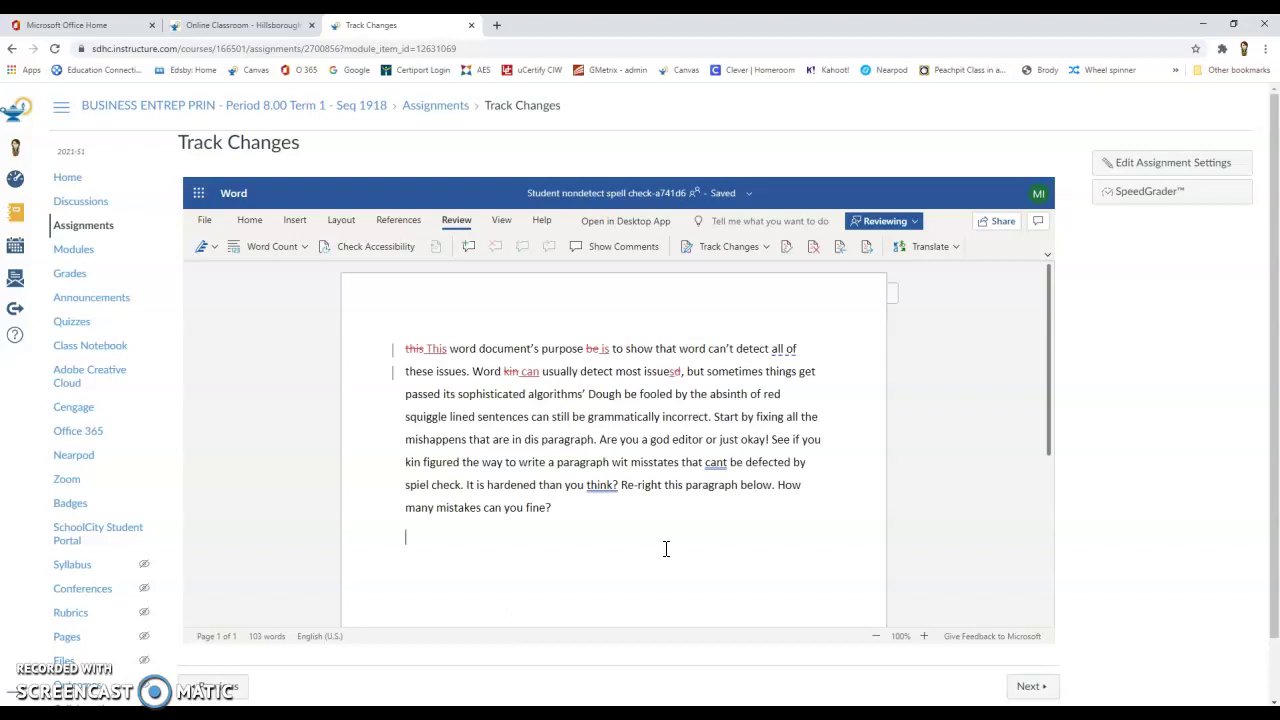
{"action": "mouse_move", "coordinate": [550, 372]}
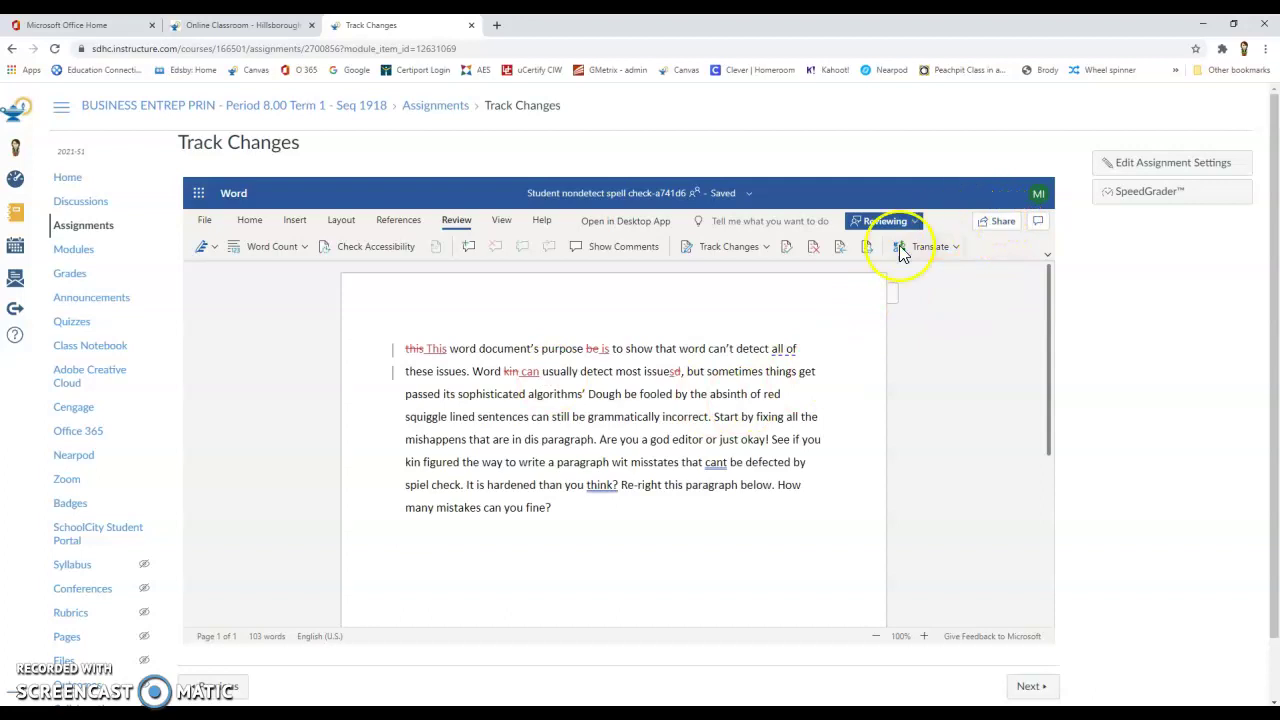
- Open the document's sharing page in OneDrive and switch from there to the Word start page
{"action": "left_click", "coordinate": [1005, 224]}
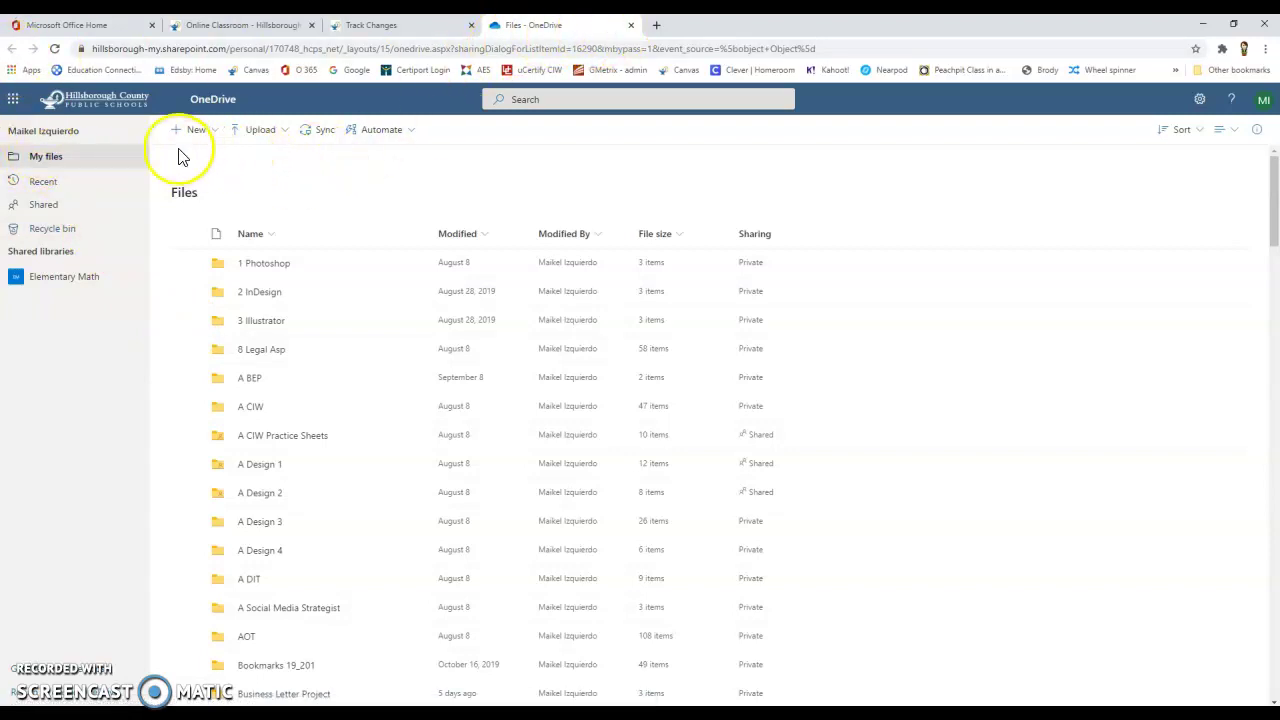
{"action": "left_click", "coordinate": [15, 100]}
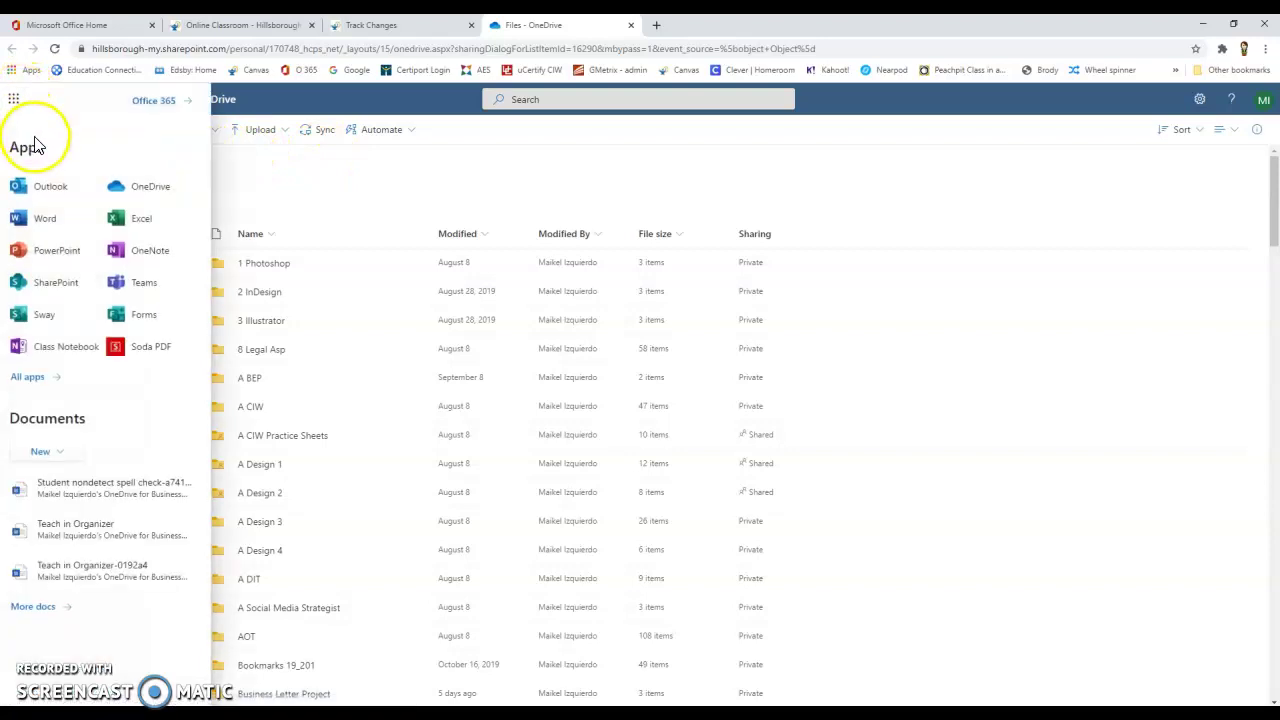
{"action": "left_click", "coordinate": [52, 218]}
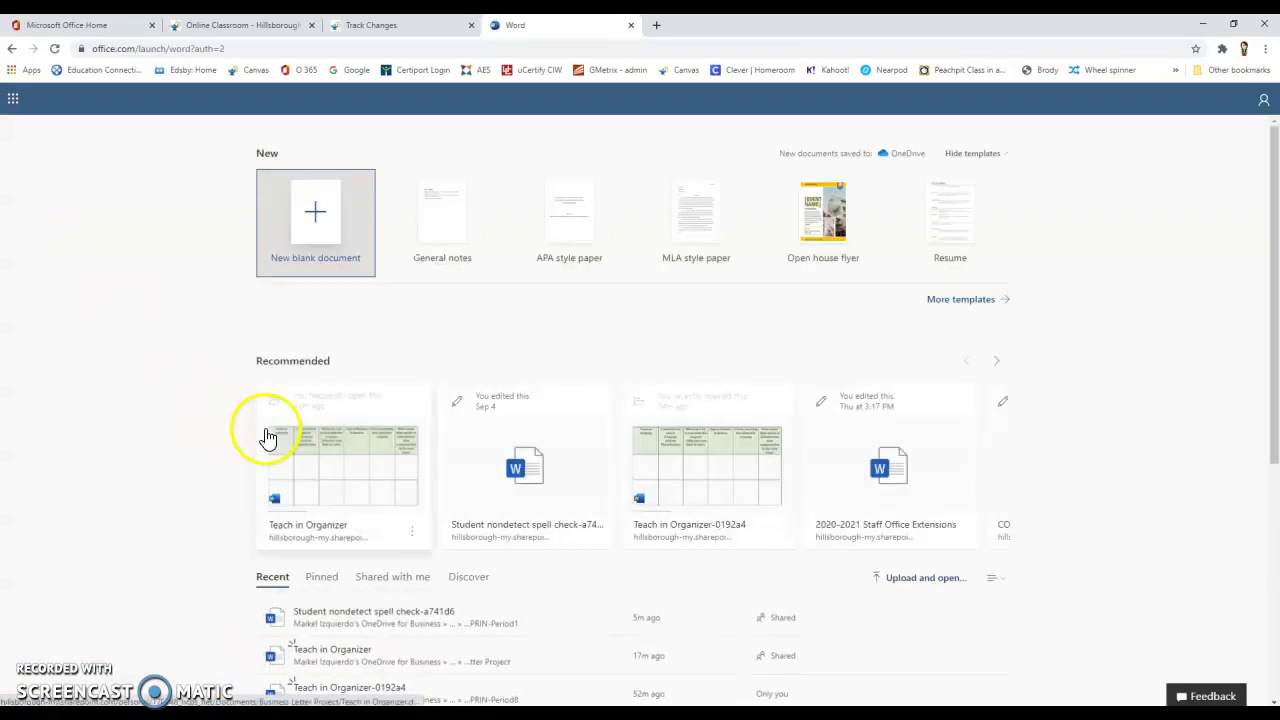
- Reopen the "Student nondetect spell check" document and set its sharing link so people in Hillsborough County Public Schools can edit
{"action": "left_click", "coordinate": [507, 498]}
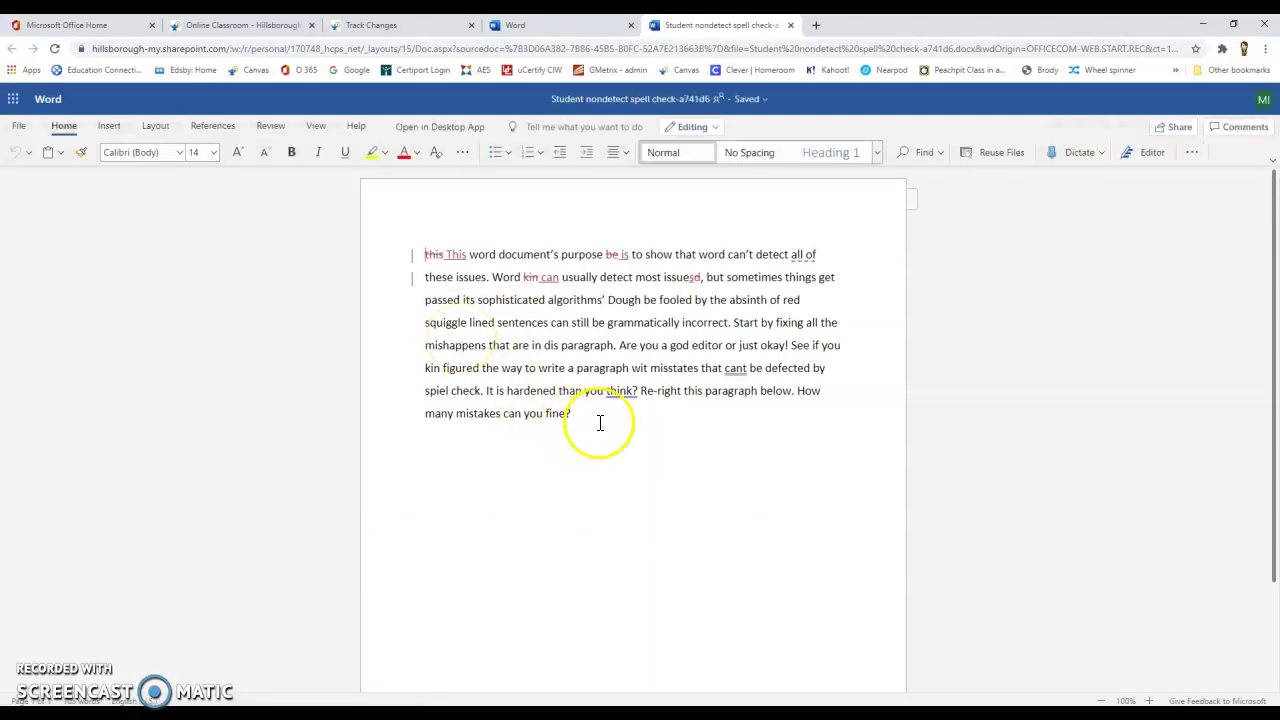
{"action": "left_click", "coordinate": [1177, 130]}
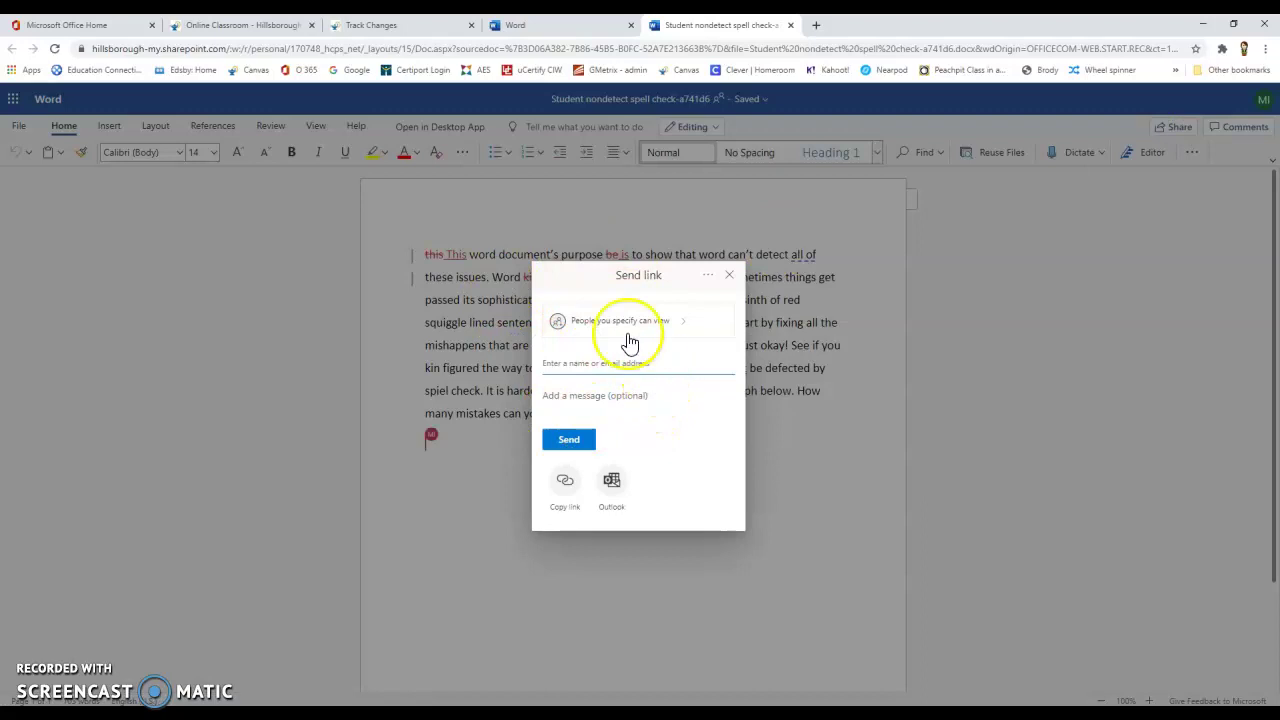
{"action": "left_click", "coordinate": [690, 330]}
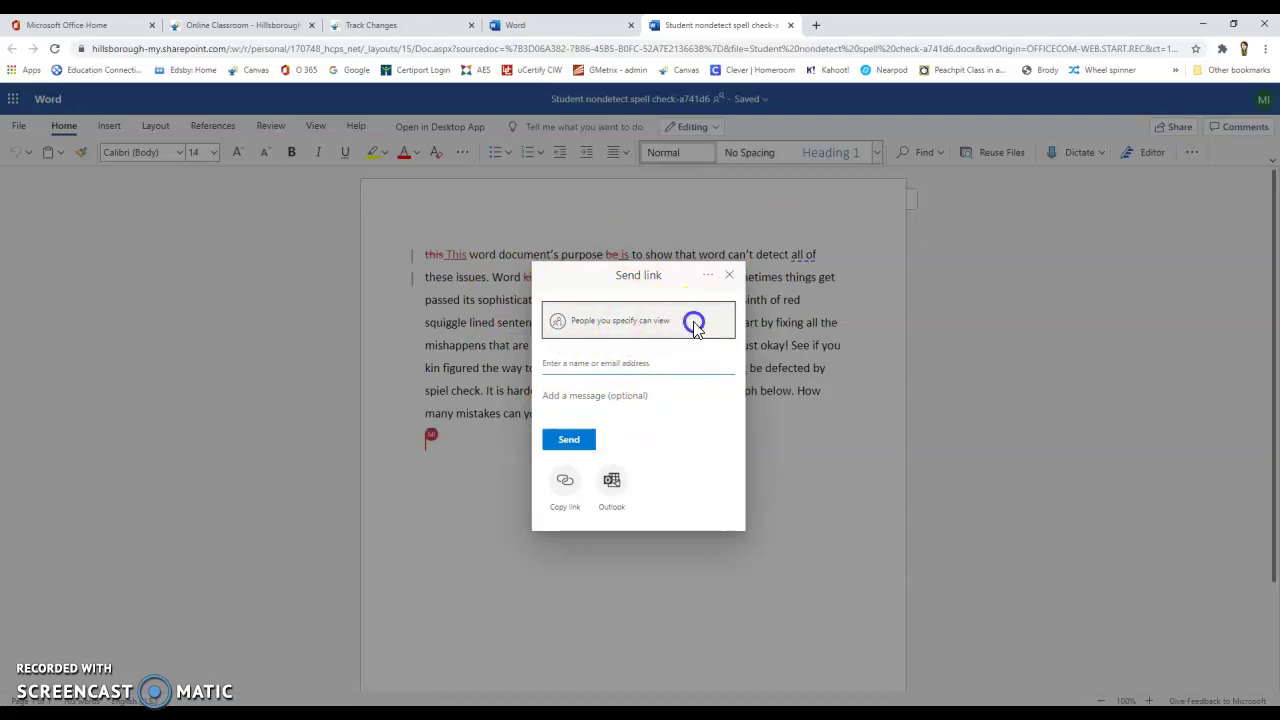
{"action": "left_click", "coordinate": [600, 340]}
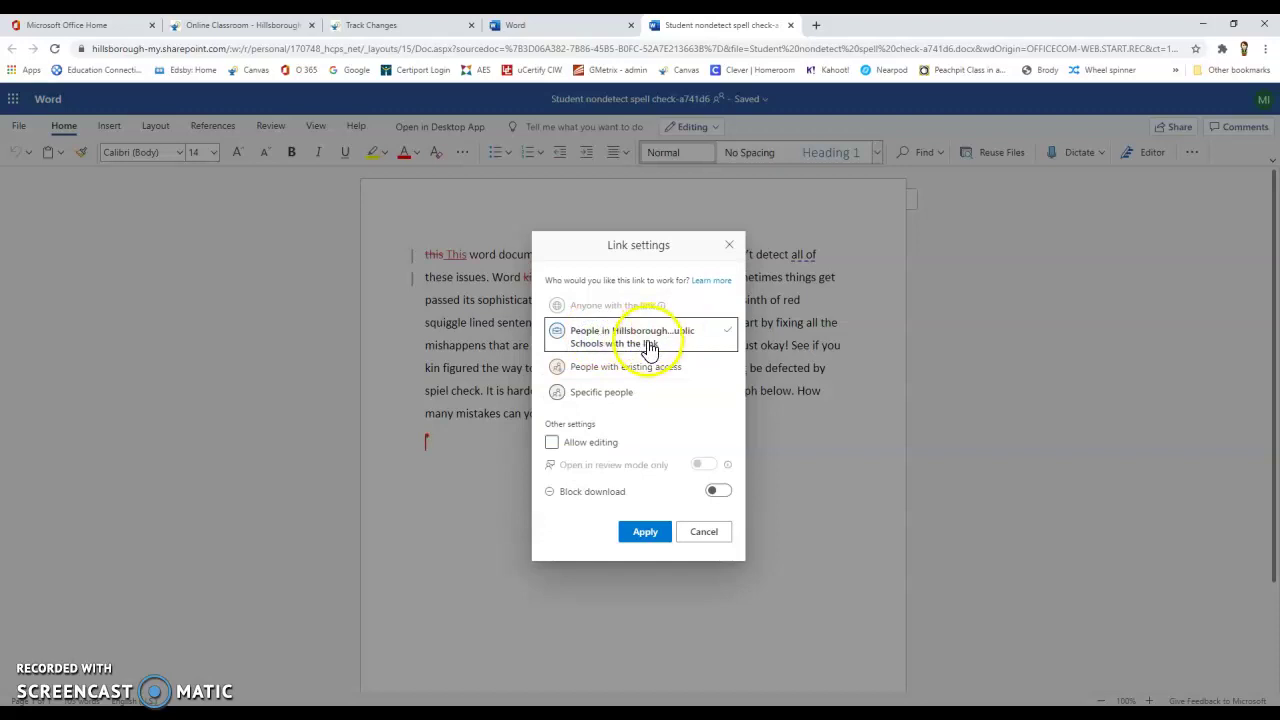
{"action": "left_click", "coordinate": [551, 448]}
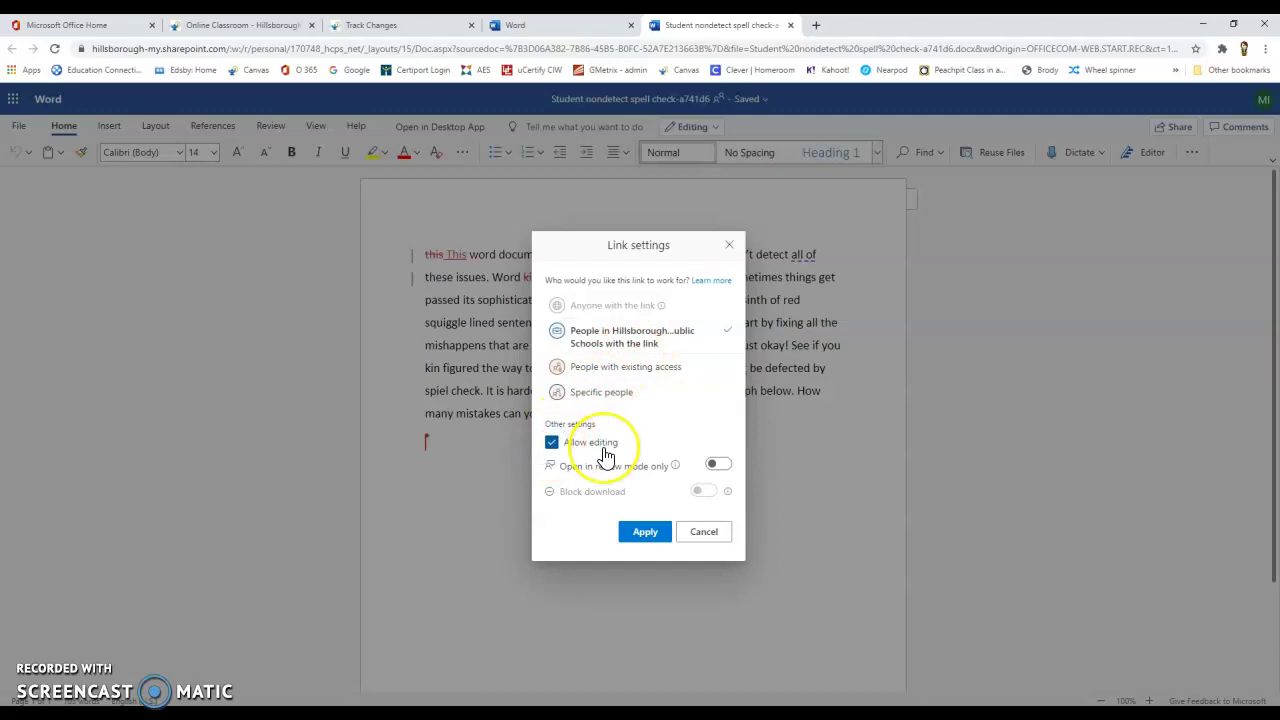
{"action": "left_click", "coordinate": [648, 536]}
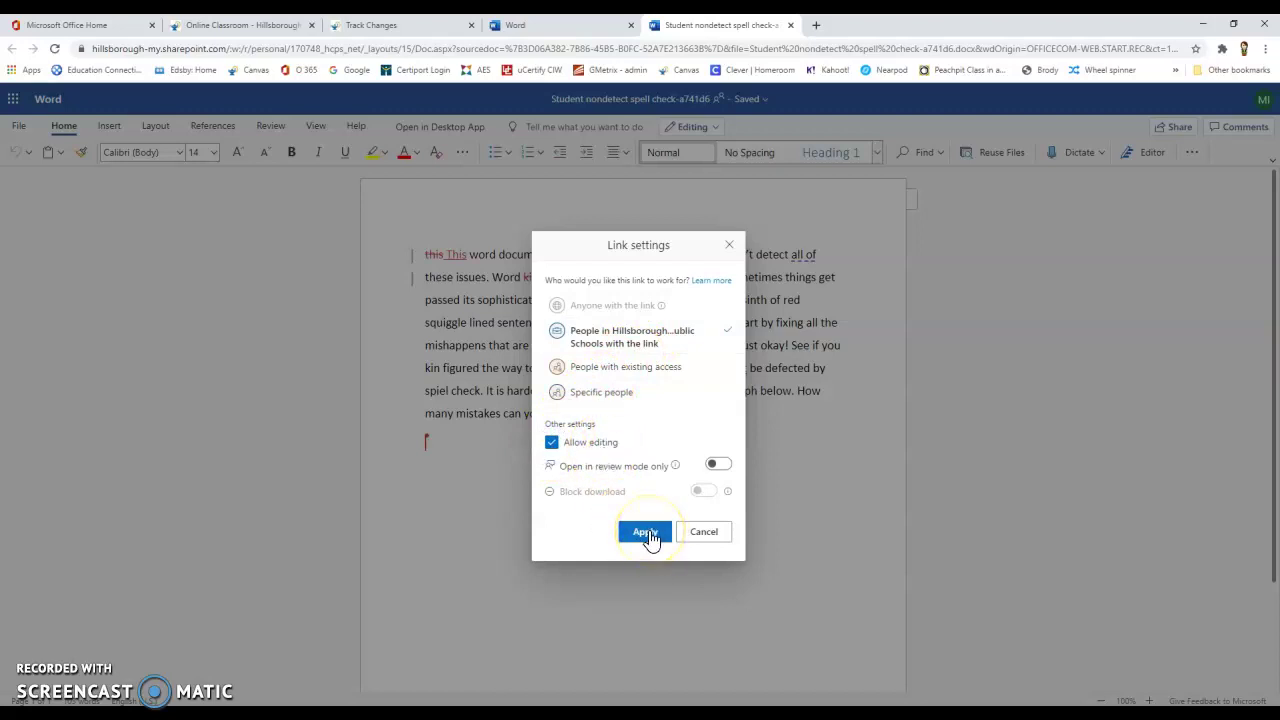
- Look up a person by name in the school directory and add them as the link's recipient
{"action": "left_click", "coordinate": [567, 368]}
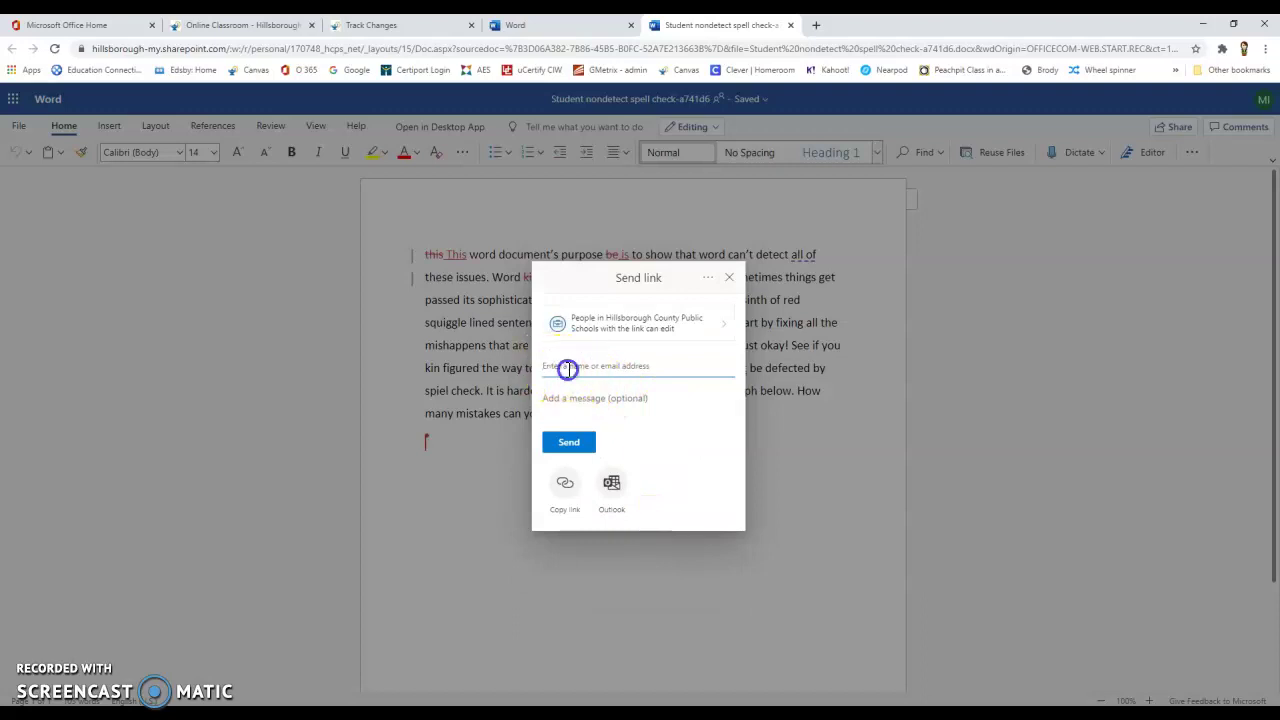
{"action": "type", "text": "Cale"}
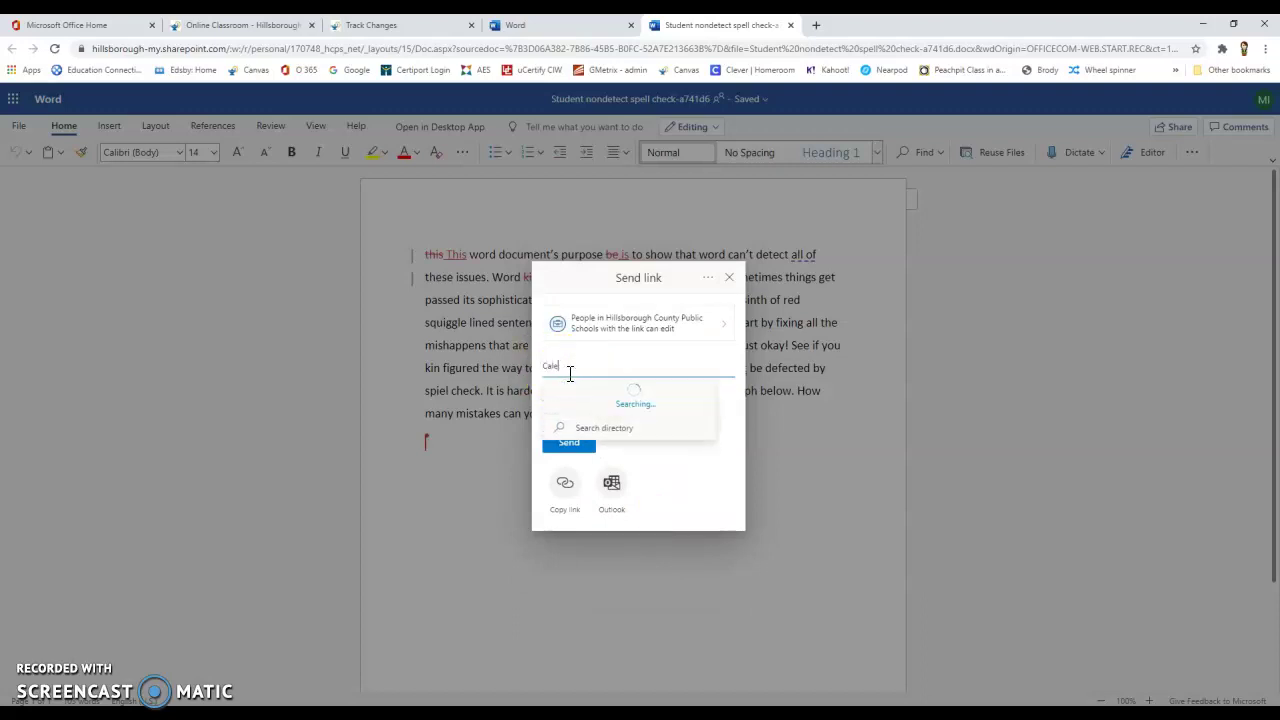
{"action": "type", "text": "b Br"}
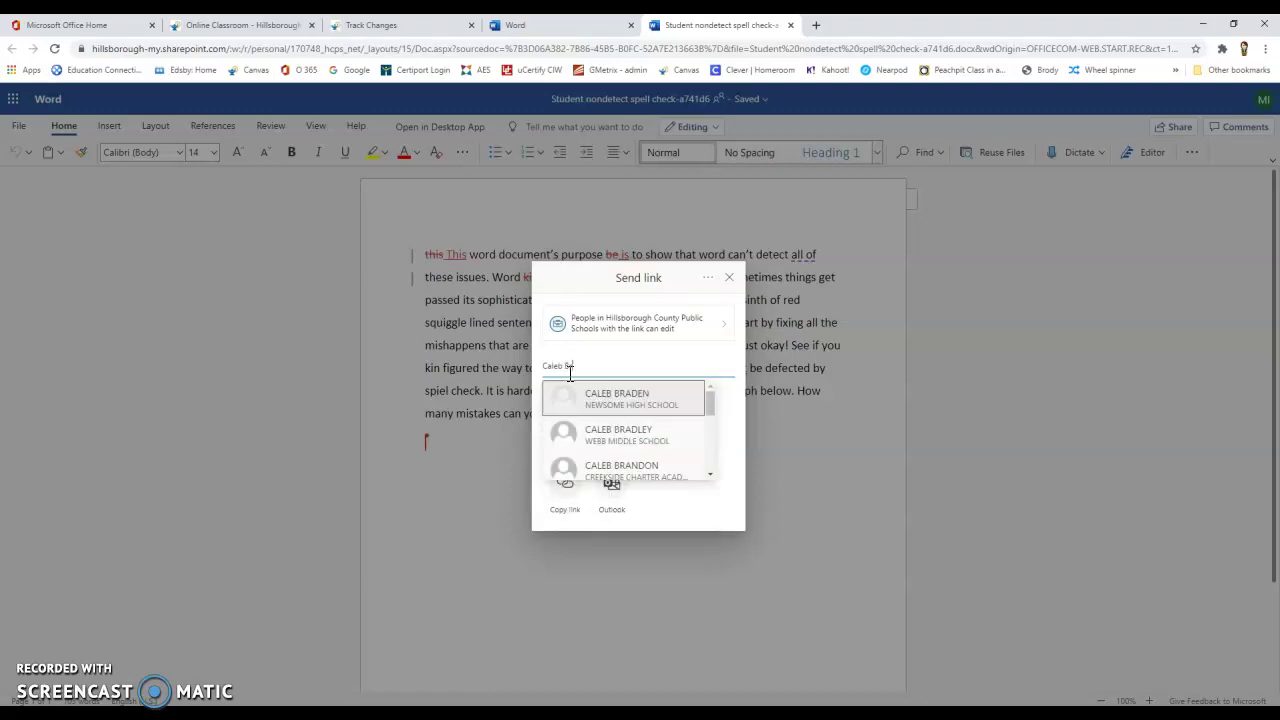
{"action": "left_click", "coordinate": [622, 402]}
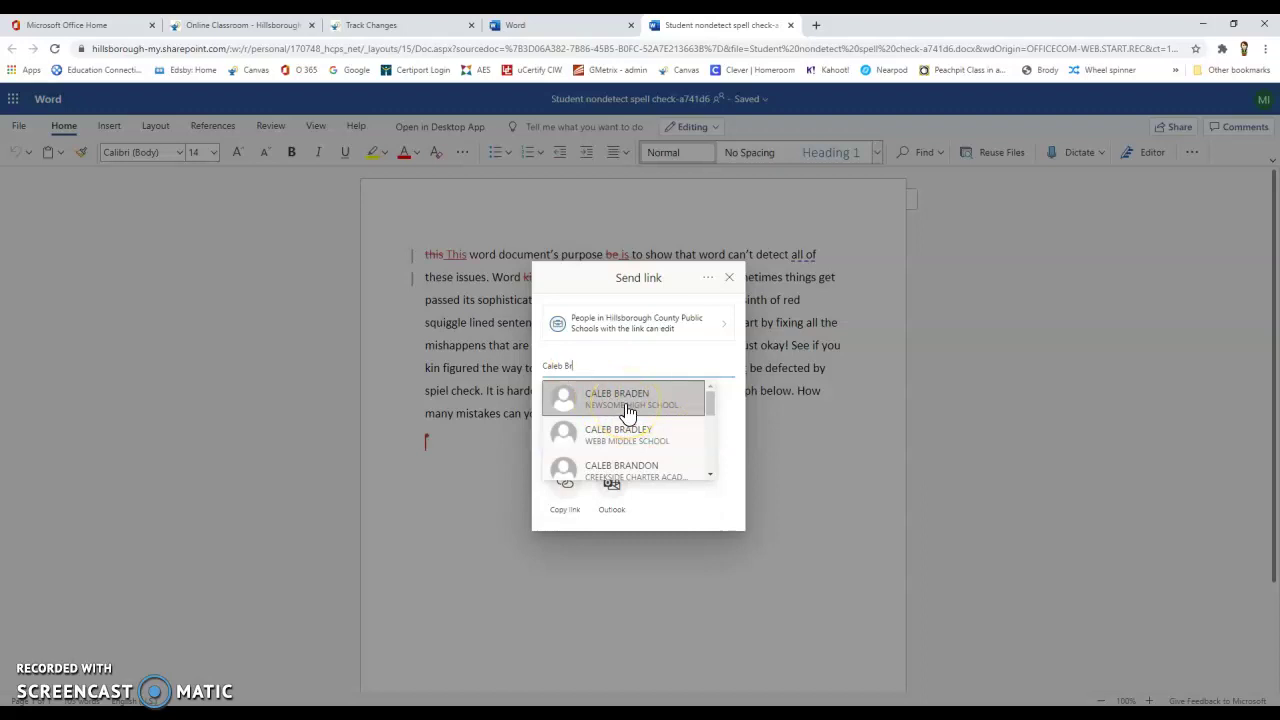
{"action": "left_click", "coordinate": [627, 402]}
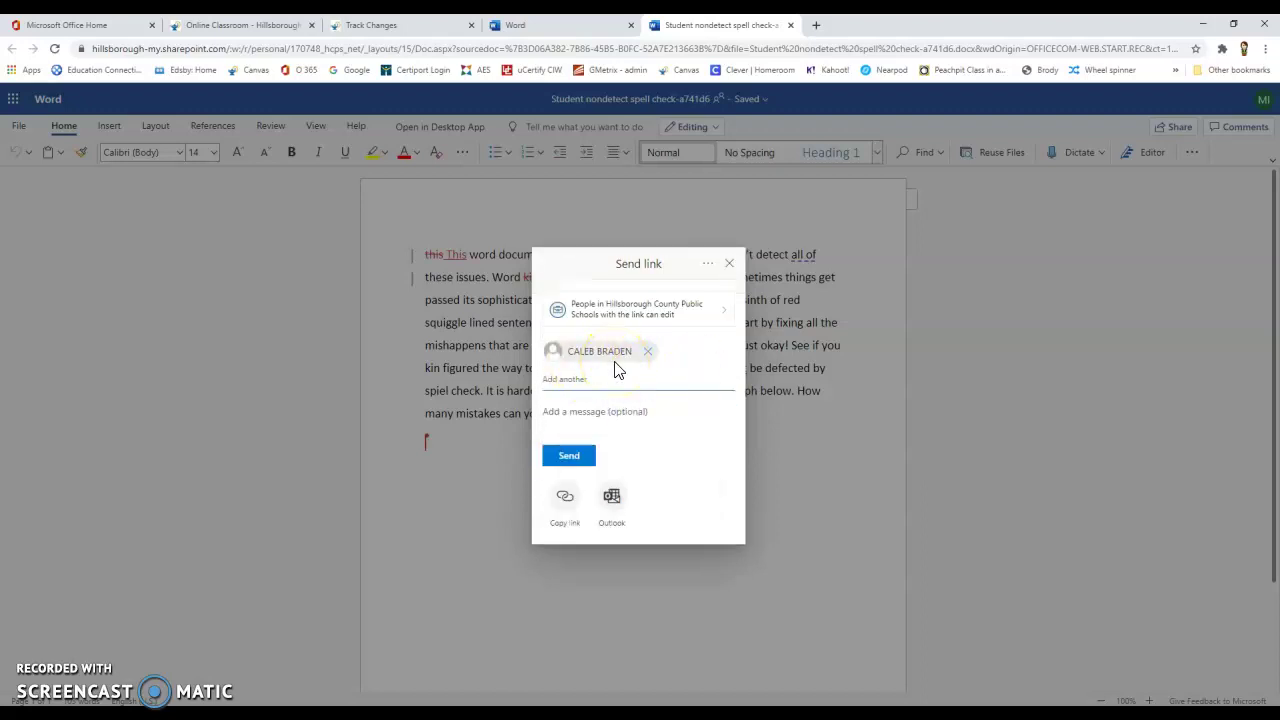
- Remove the recipient from the link and close the sharing dialog without sending
{"action": "left_click", "coordinate": [583, 458]}
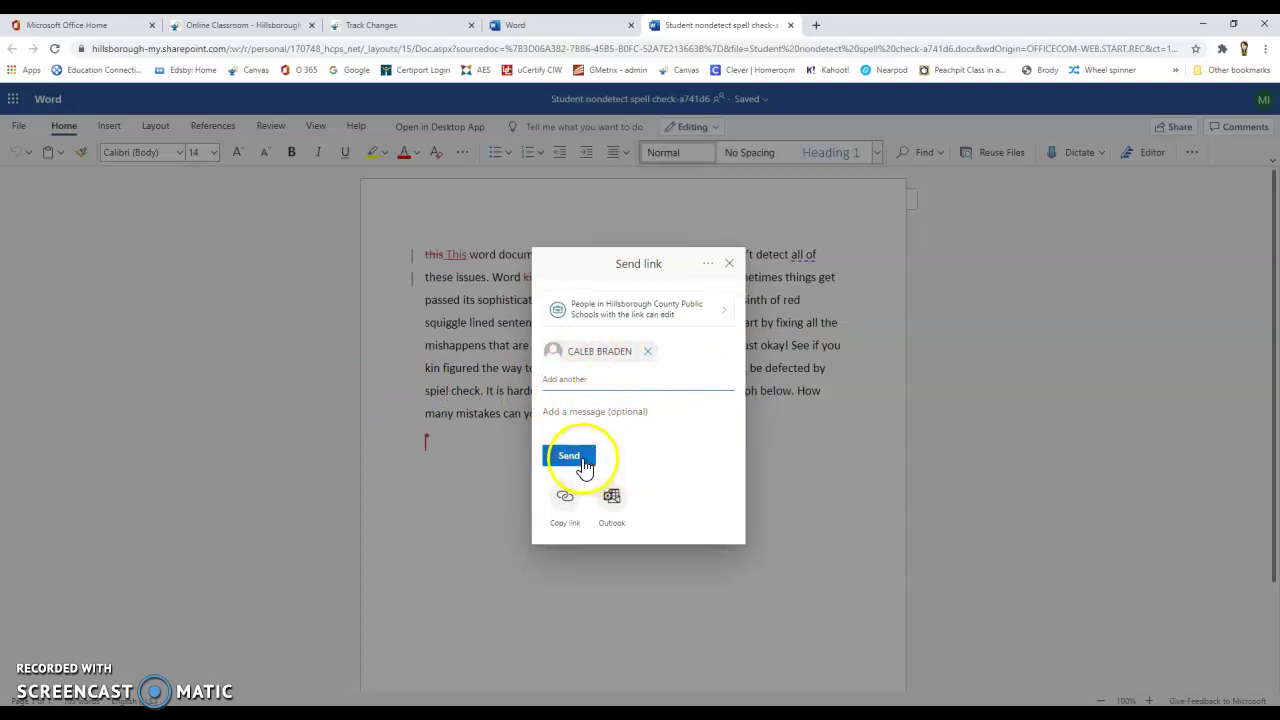
{"action": "left_click", "coordinate": [647, 352]}
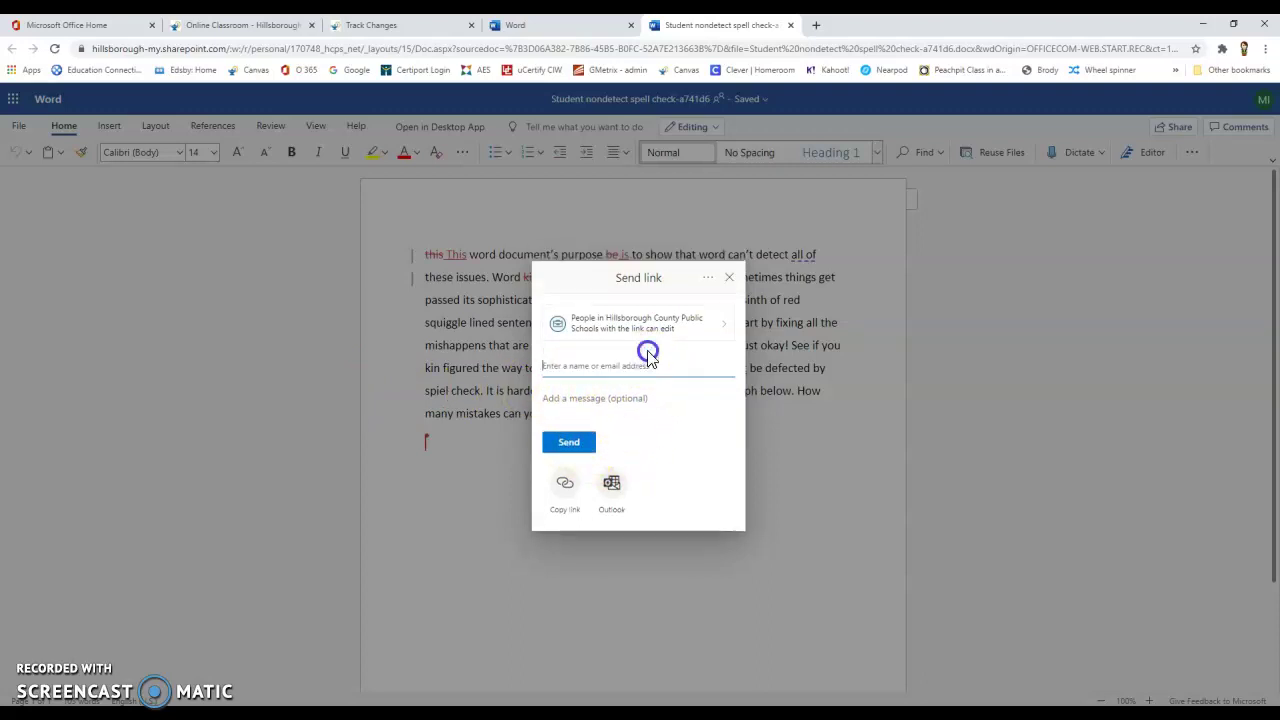
{"action": "left_click", "coordinate": [729, 277]}
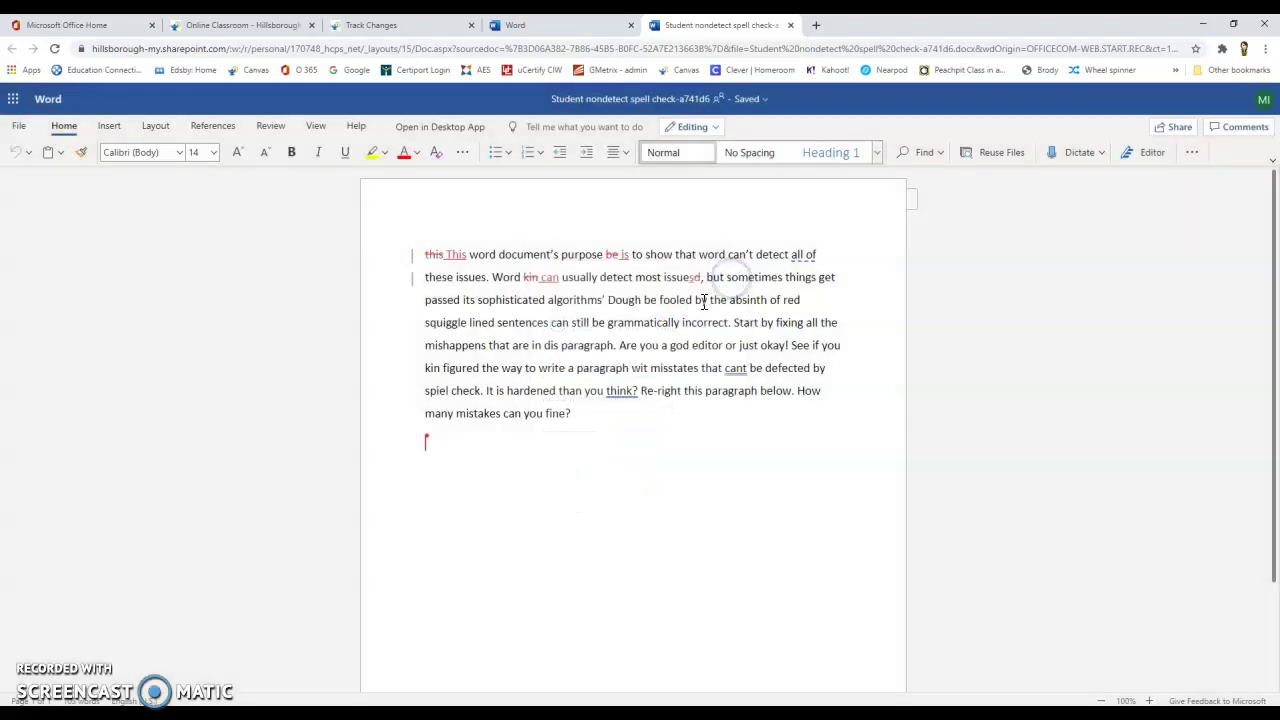